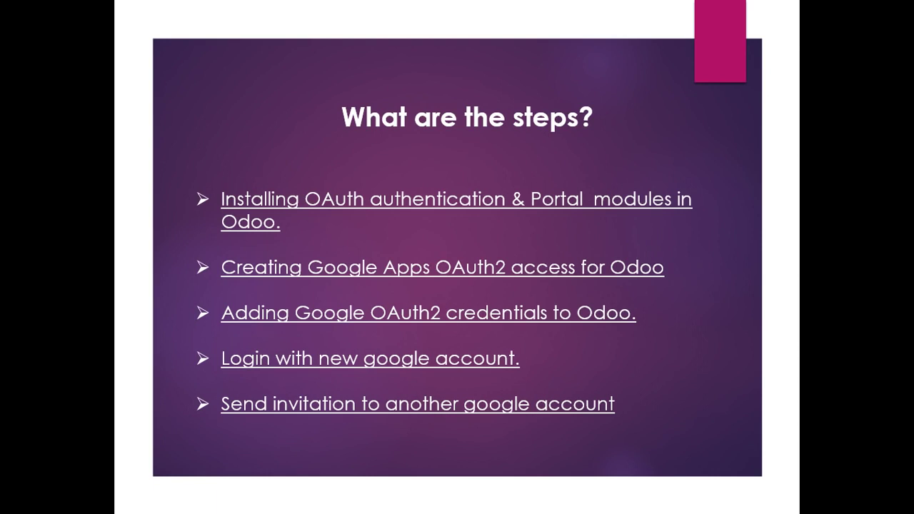
Step: Exit the slideshow to edit slide 3, 'What are the steps?', of the Google presentation
key(Escape)
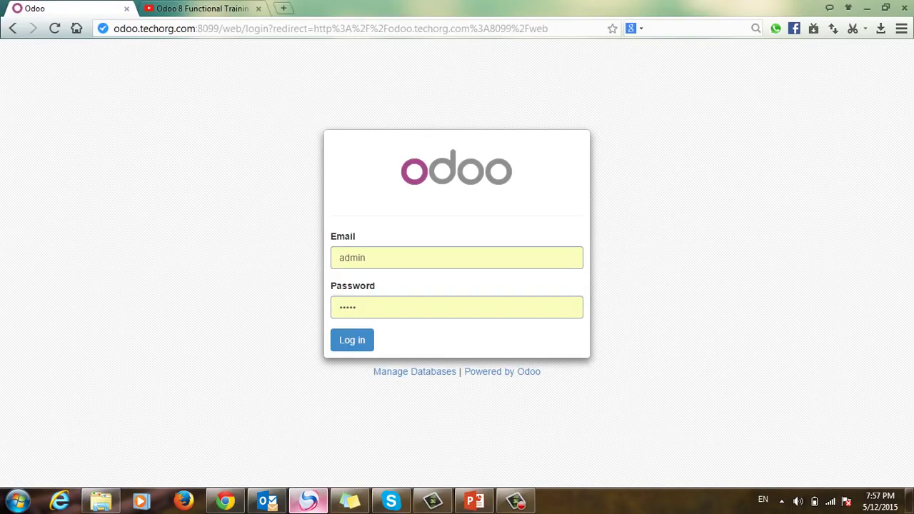
Step: Log in to Odoo in Chrome as administrator and go to Settings
click(308, 500)
key(Return)
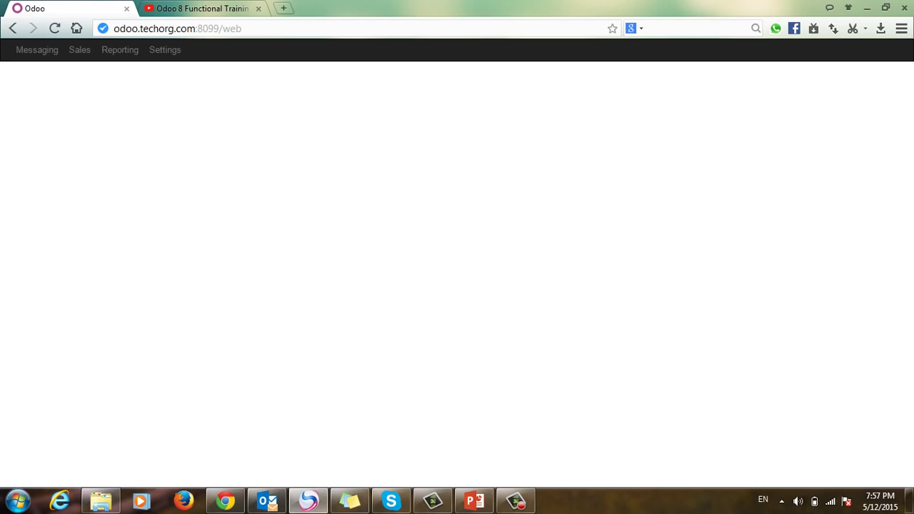
click(165, 49)
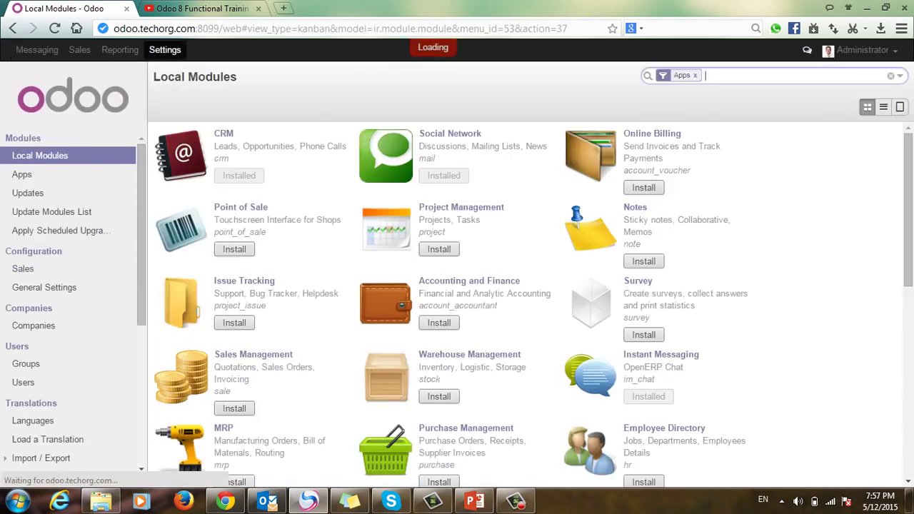
Step: Search local modules for 'portal' to confirm it's installed, then open General Settings
key(BackSpace)
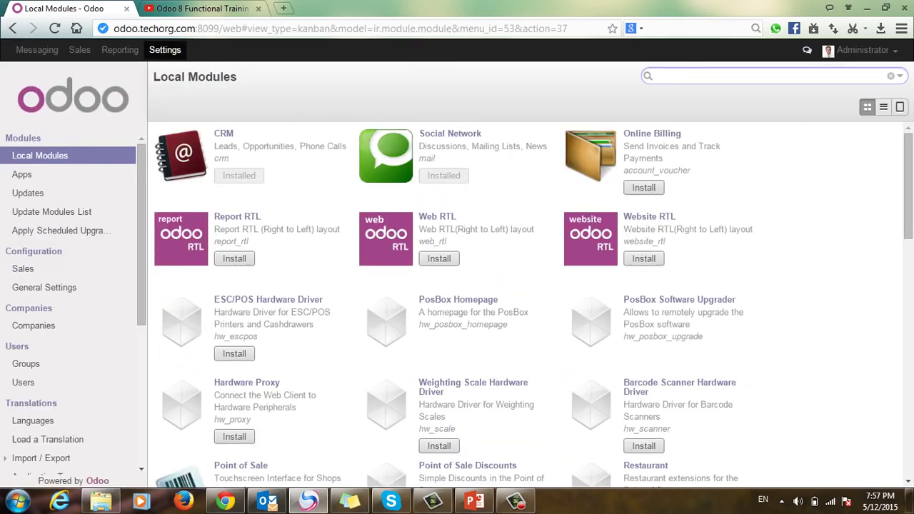
text(porta)
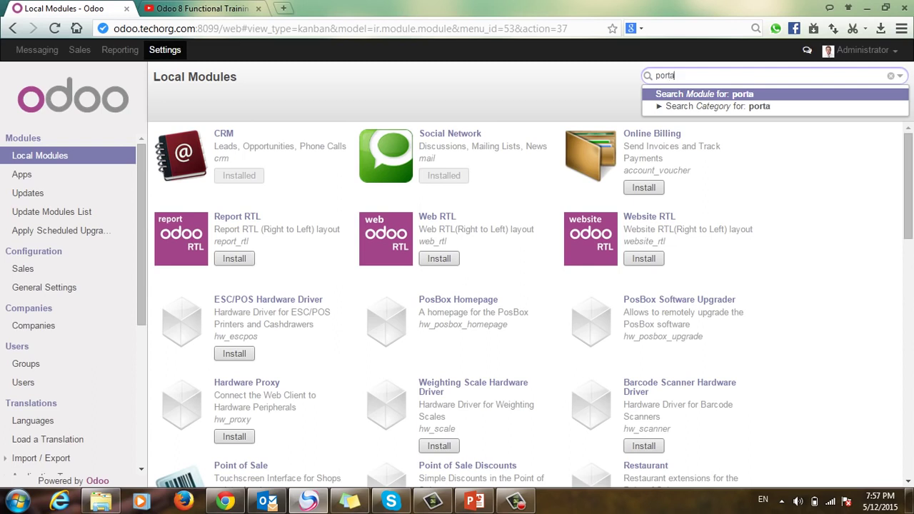
key(BackSpace)
key(Return)
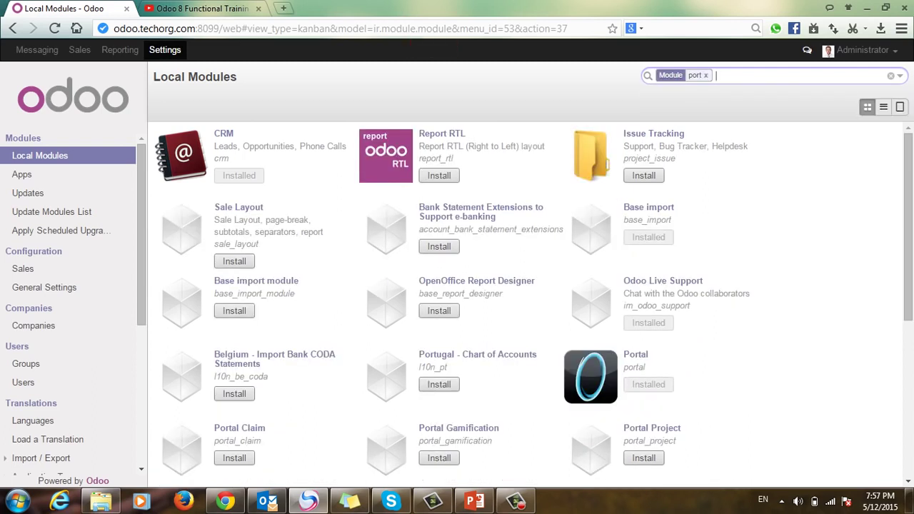
key(BackSpace)
key(BackSpace)
text(por)
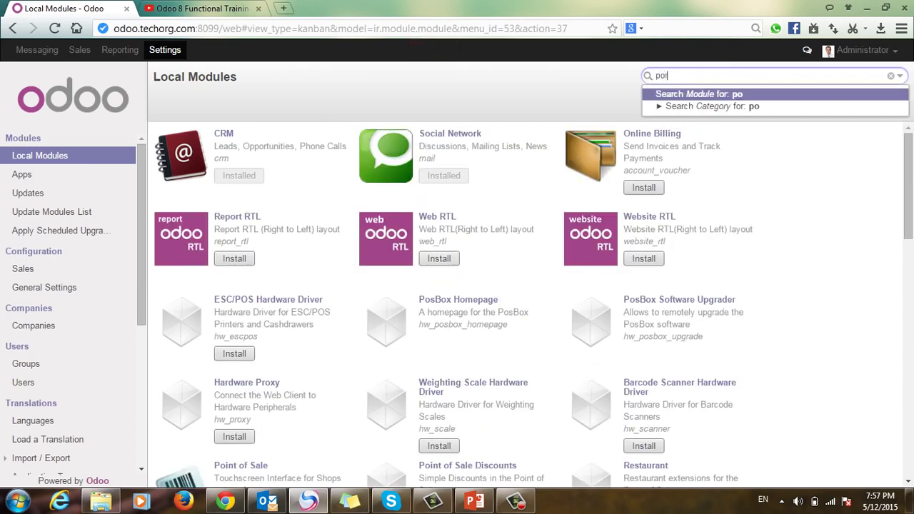
text(tak)
key(BackSpace)
text(l)
key(Return)
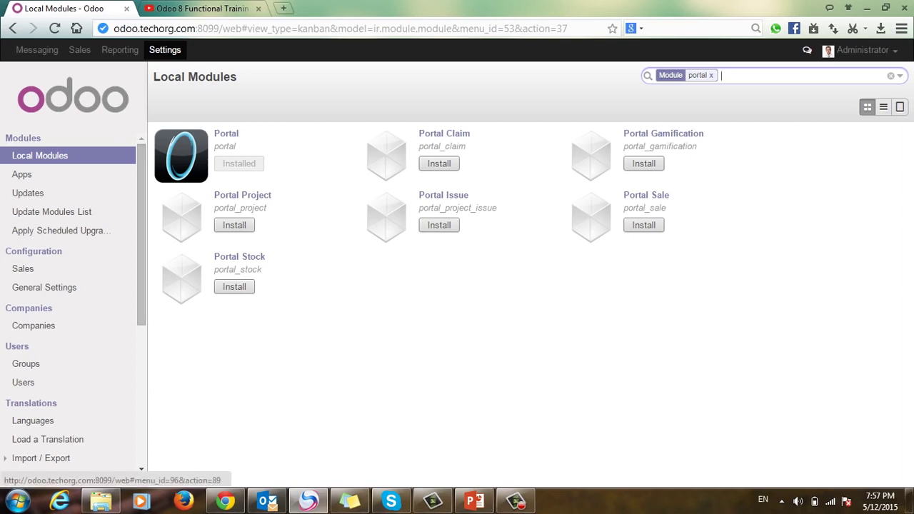
click(44, 287)
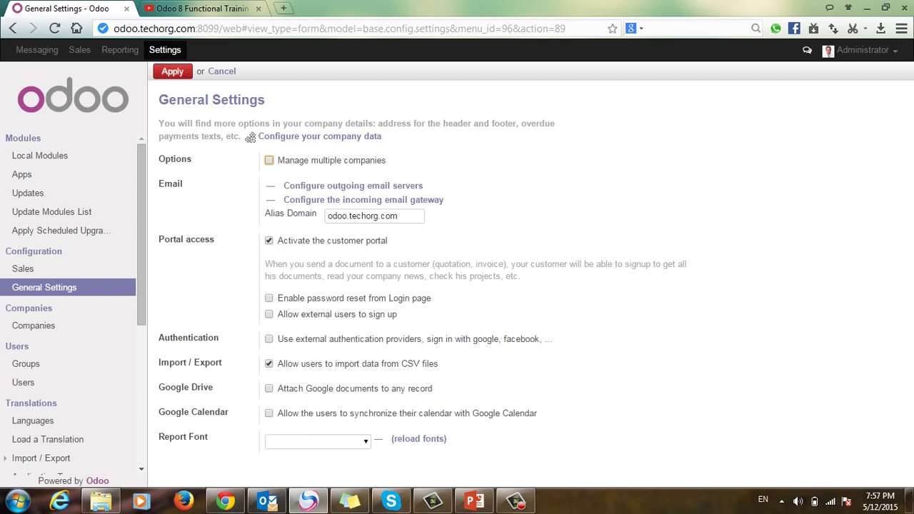
Step: Enable external user sign-up and external authentication providers, apply, then allow Google sign-in
click(269, 315)
drag(397, 314, 286, 314)
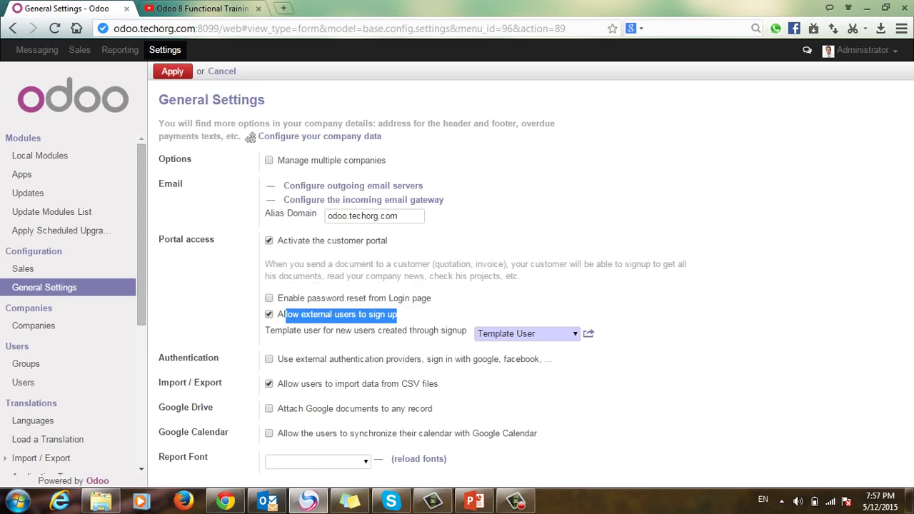
click(250, 137)
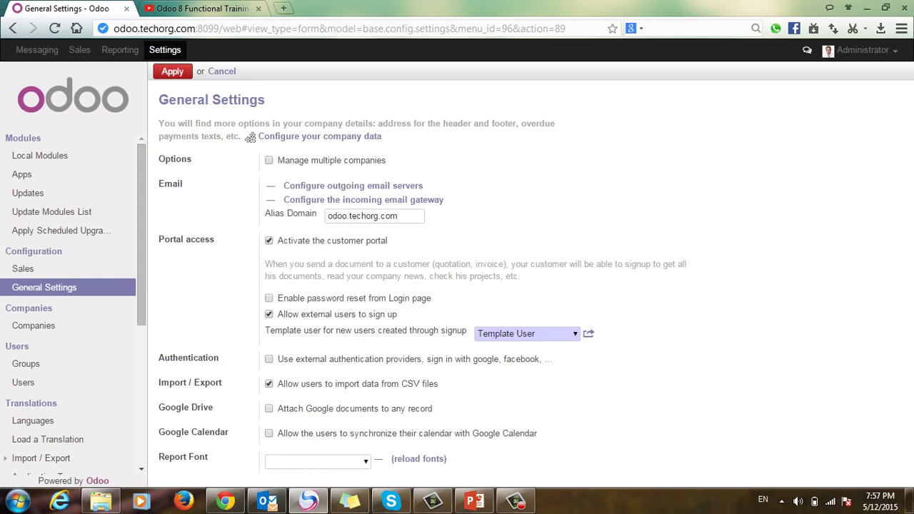
key(space)
key(Return)
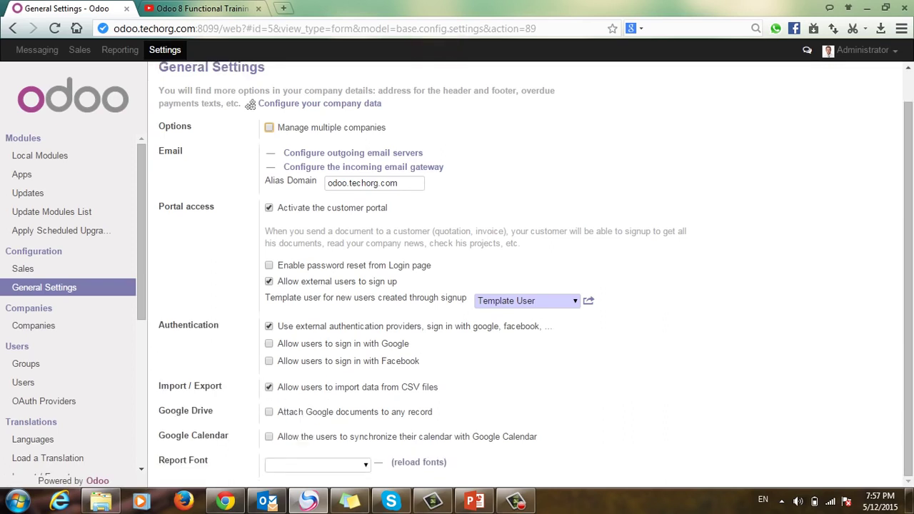
drag(286, 344, 406, 344)
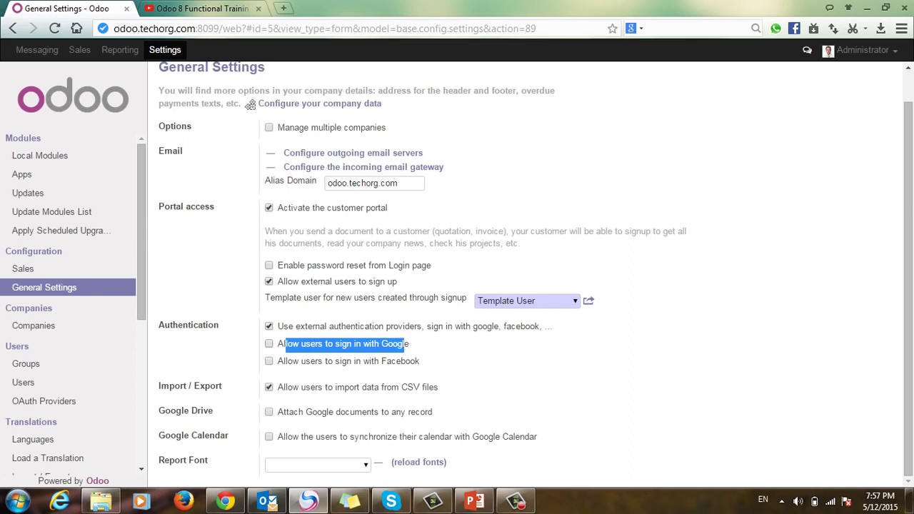
click(268, 343)
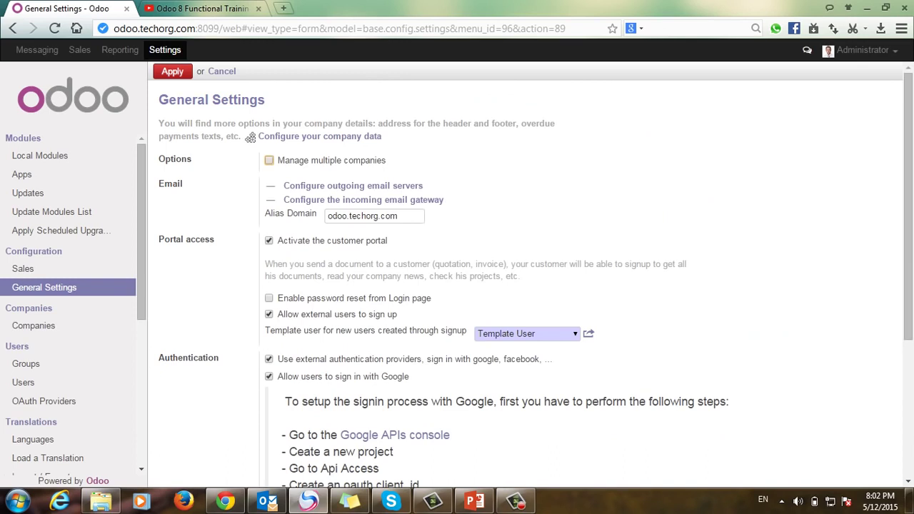
Step: Follow the 'Google APIs console' link into a new tab and reload until the Developers Console loads
scroll(394, 368, down, 1)
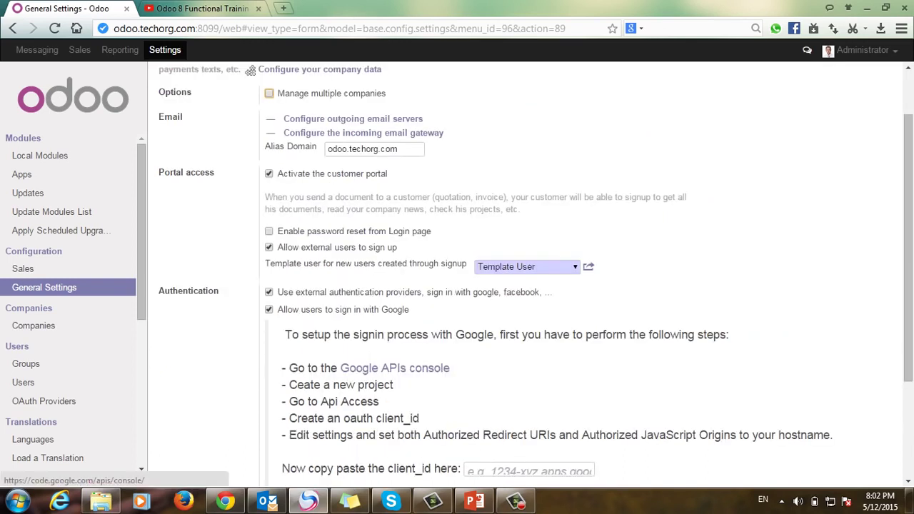
click(394, 368)
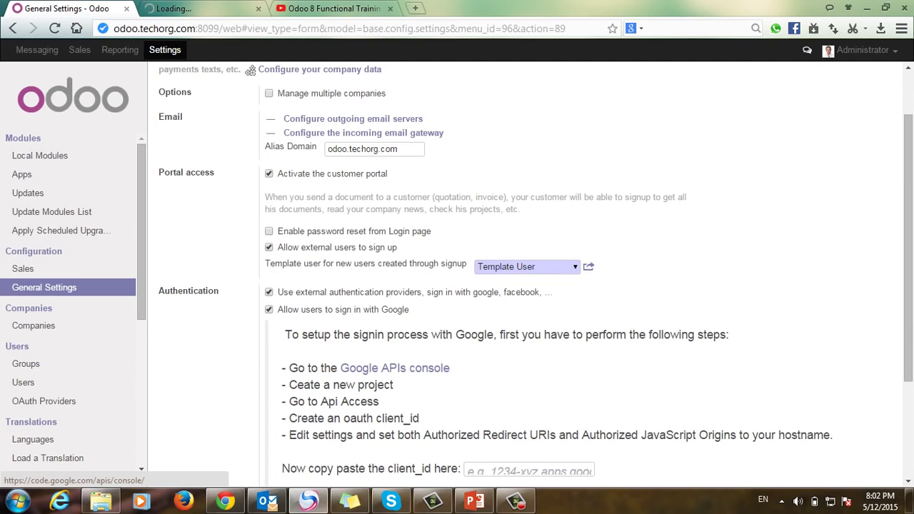
key(ctrl+Tab)
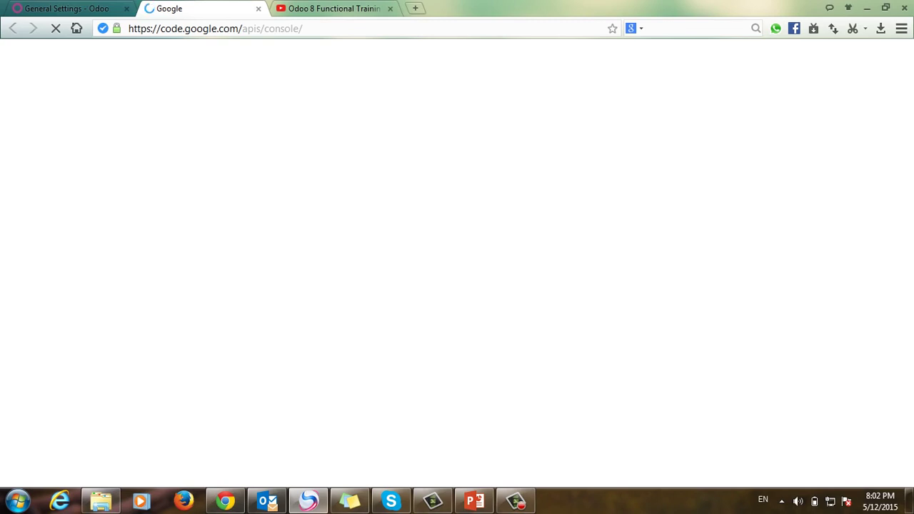
key(ctrl+l)
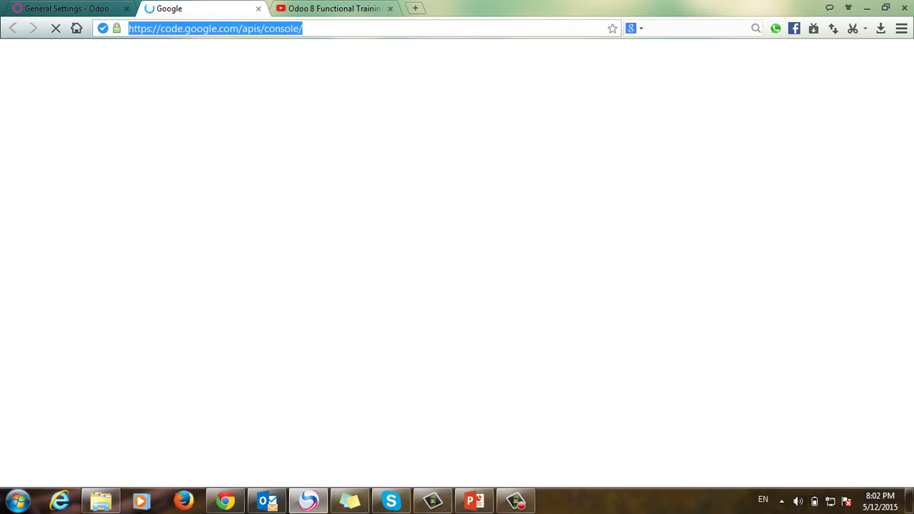
key(Return)
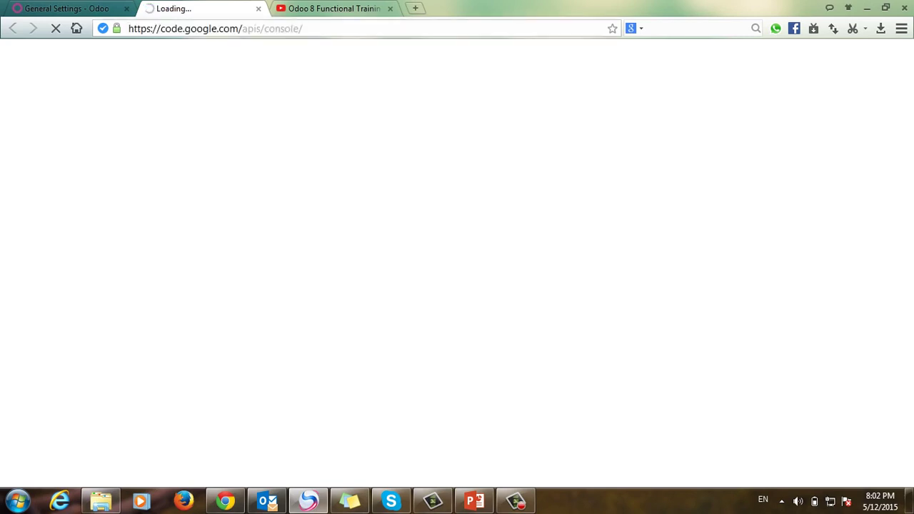
right_click(516, 501)
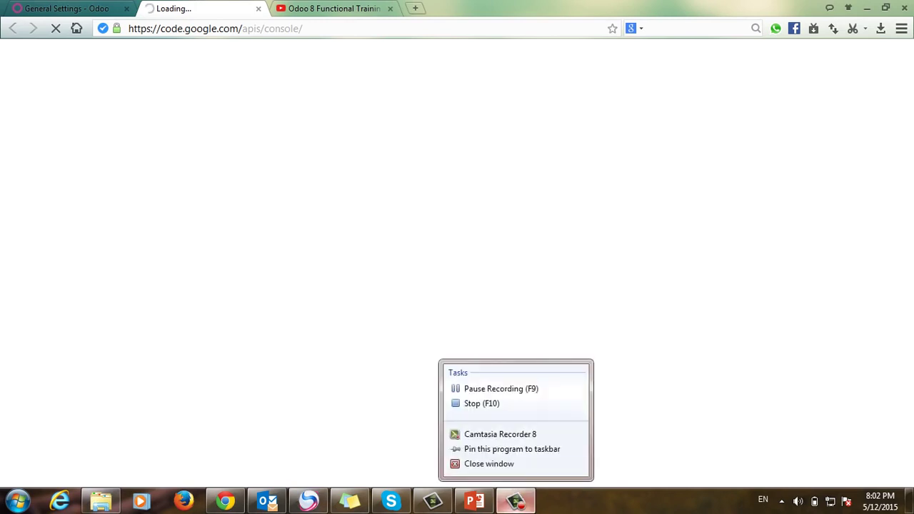
click(500, 388)
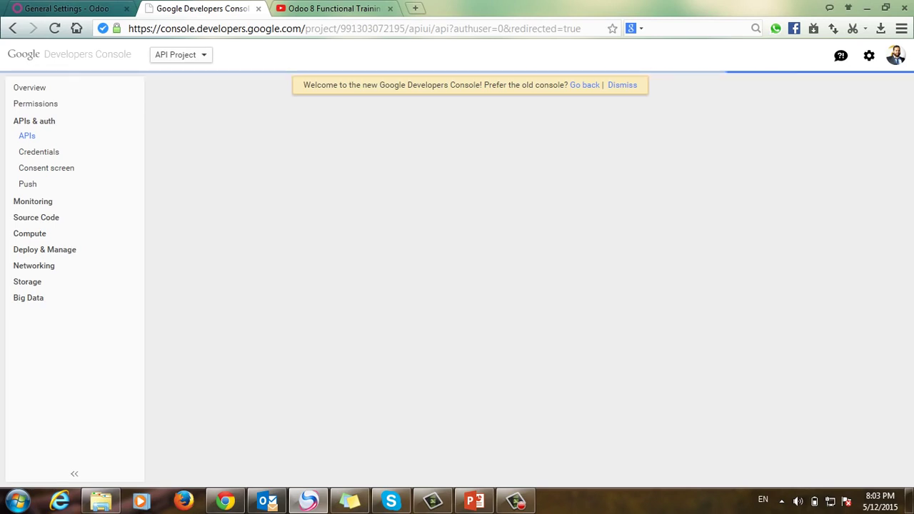
Step: Create a new Google Developers Console project named 'Odoo Demo'
click(181, 54)
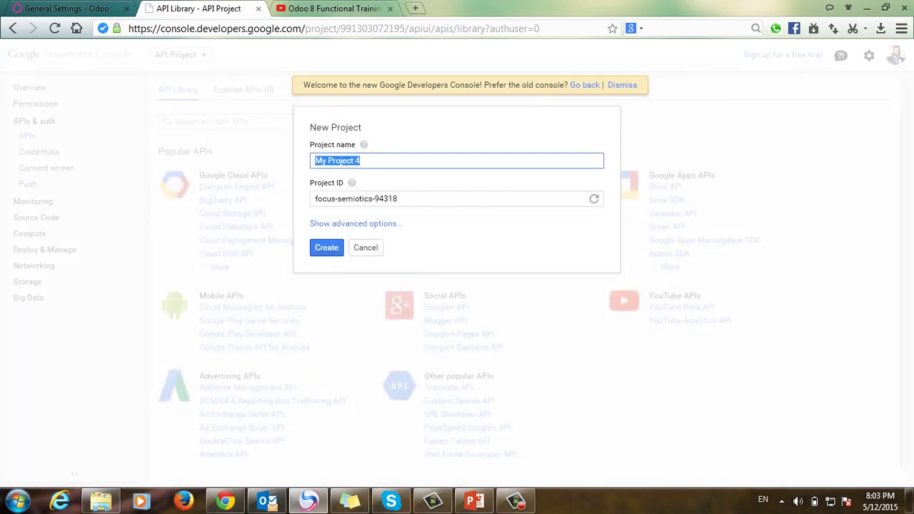
text(Odoo Dwe)
key(BackSpace)
key(BackSpace)
text(emo)
key(Return)
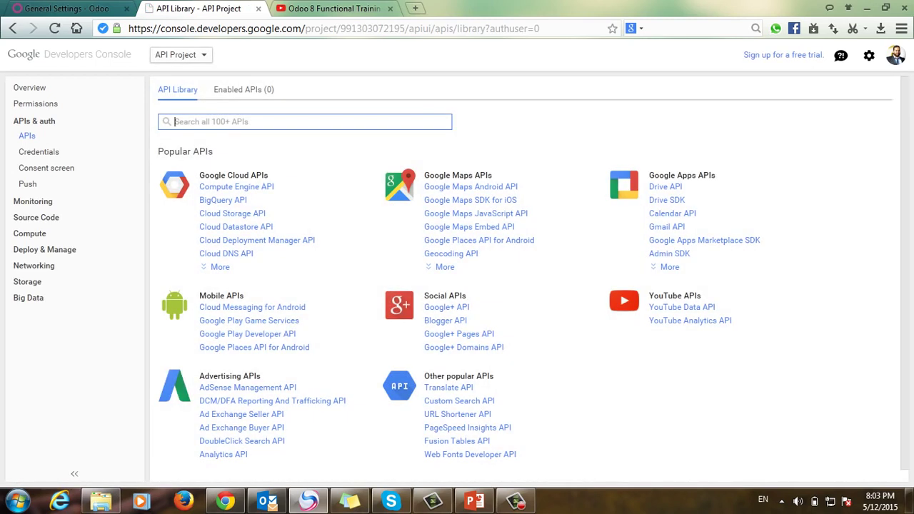
Step: Switch to the Odoo Demo project and open its Credentials page
click(179, 54)
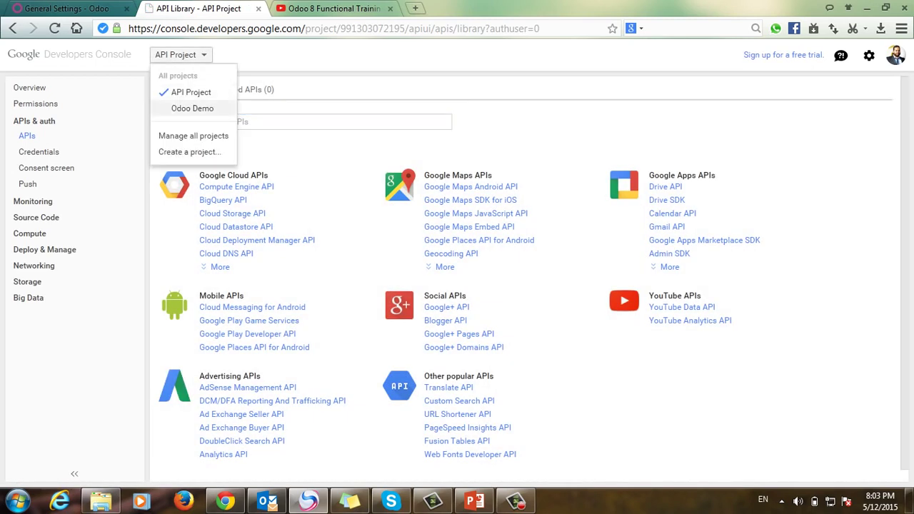
click(192, 108)
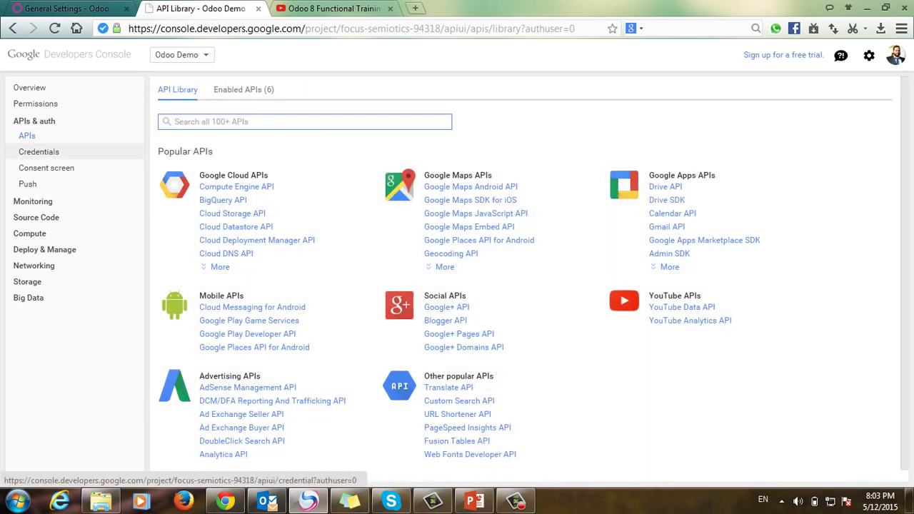
click(39, 152)
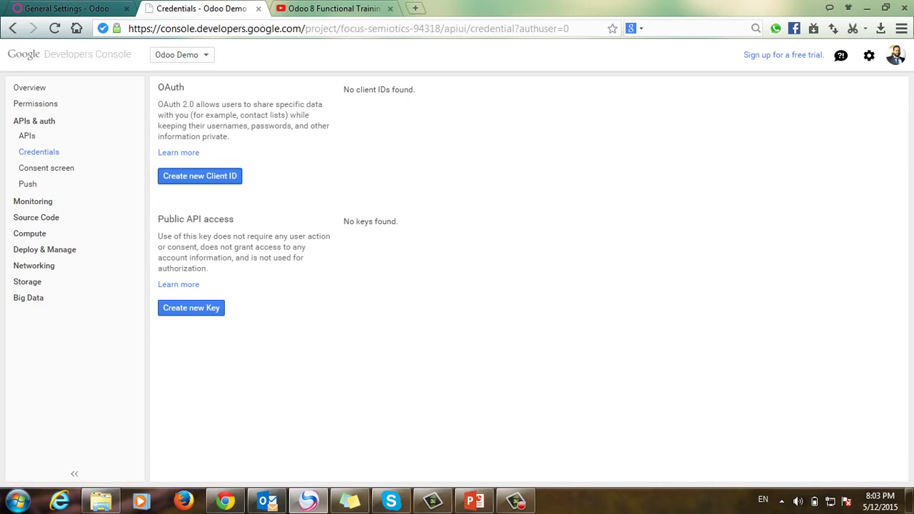
Step: Start a new client ID and choose the account's email on the consent screen
click(199, 175)
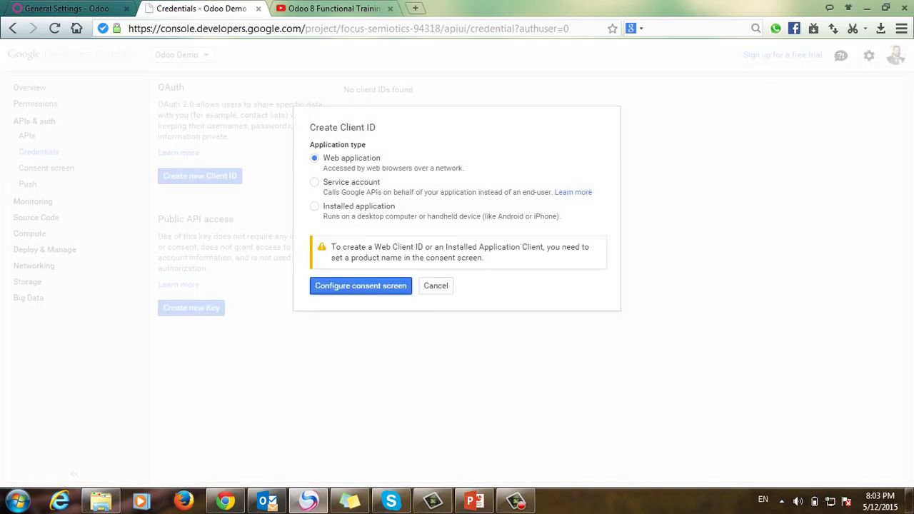
key(Return)
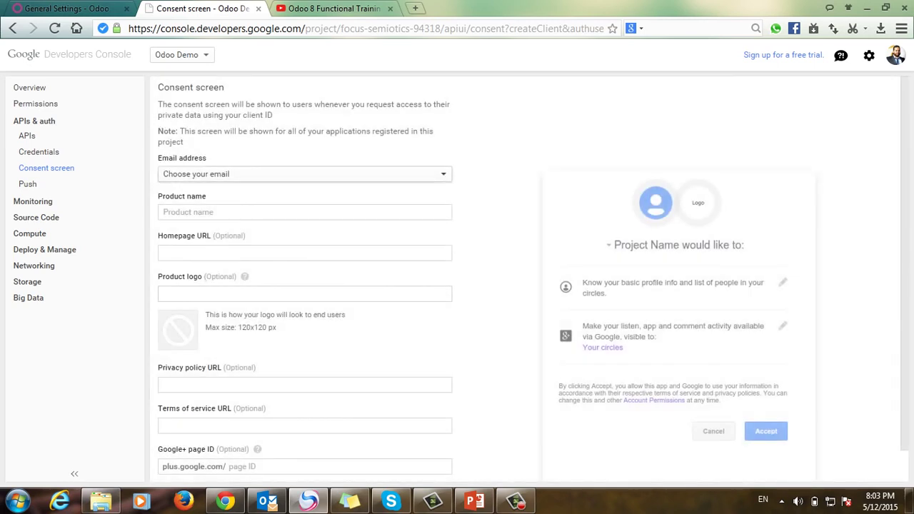
key(space)
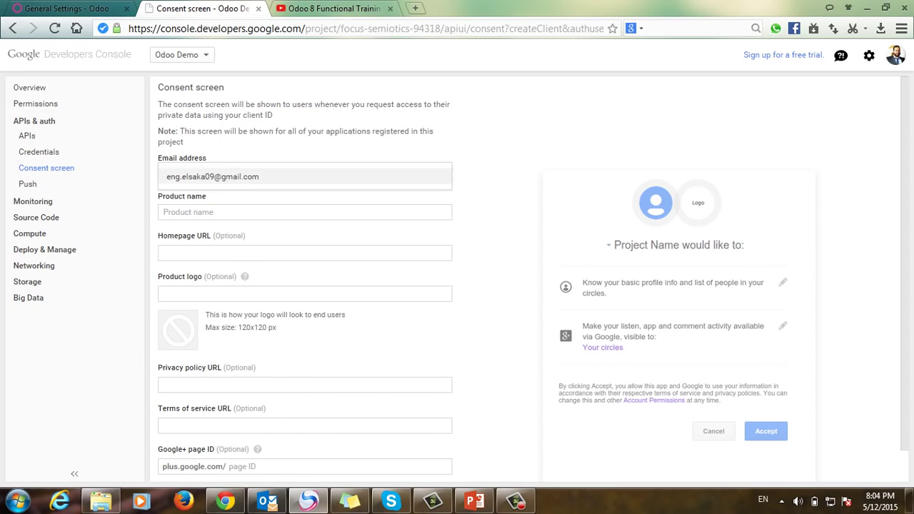
key(Return)
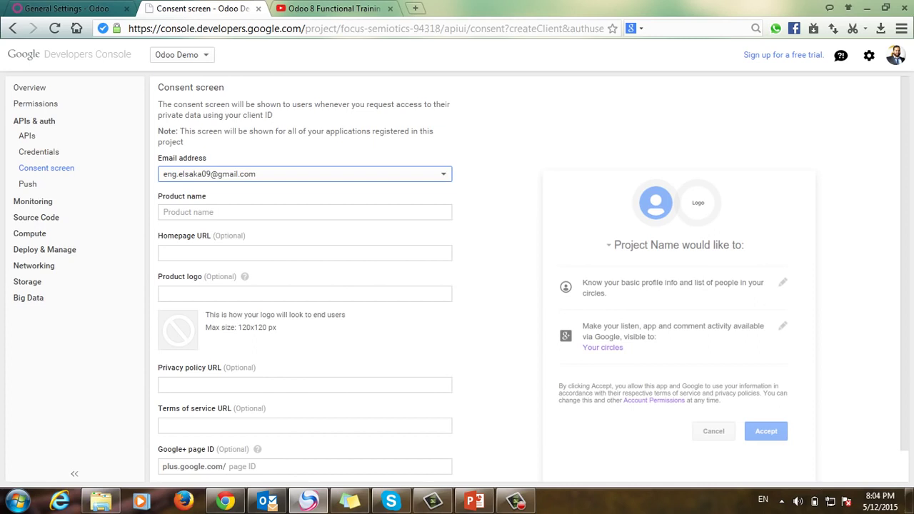
Step: Enter 'Odoo' as the consent screen product name and save
click(164, 212)
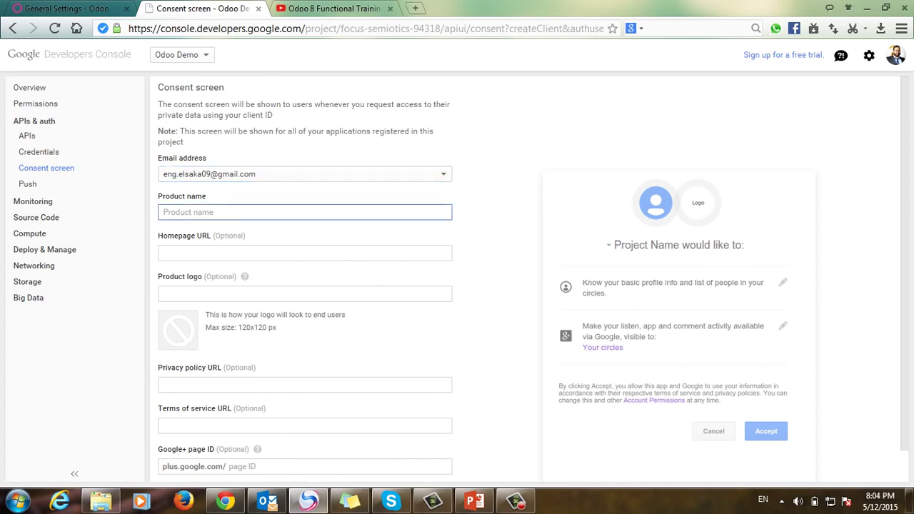
text(Odoo)
scroll(533, 279, down, 1)
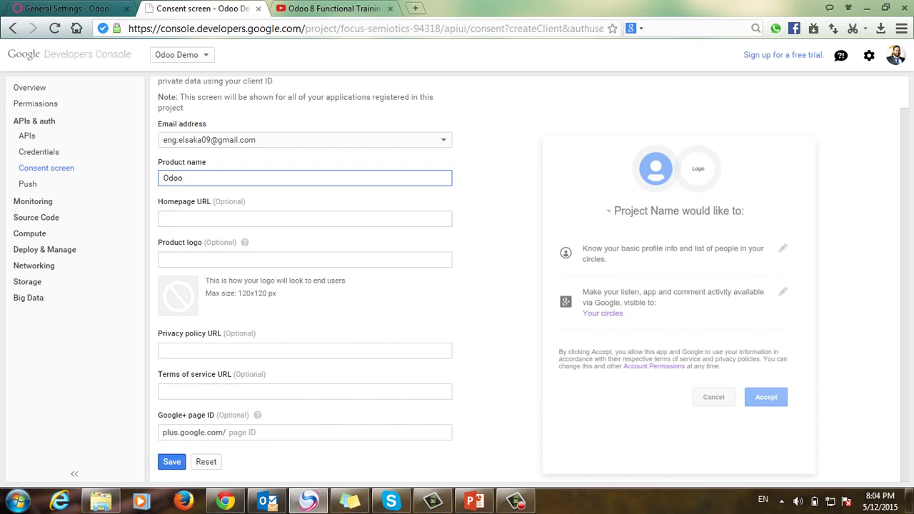
drag(184, 202, 244, 202)
click(171, 461)
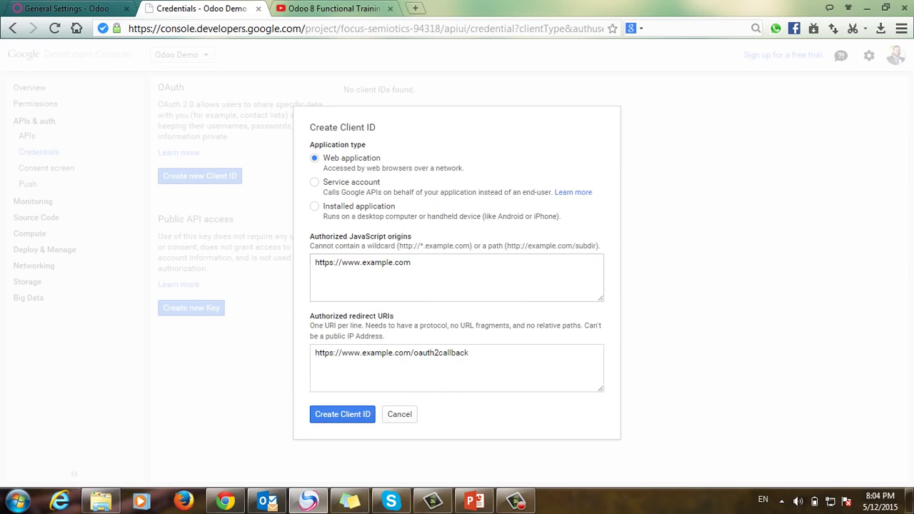
Step: Set the authorized JavaScript origin to the Odoo host odoo.techorg.com:8099
click(68, 9)
drag(218, 28, 113, 29)
key(ctrl+c)
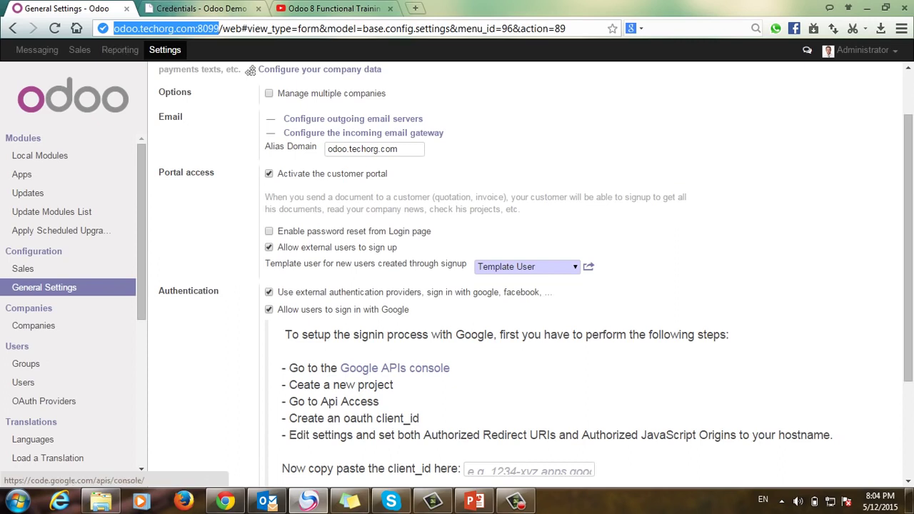
click(200, 8)
drag(411, 262, 314, 262)
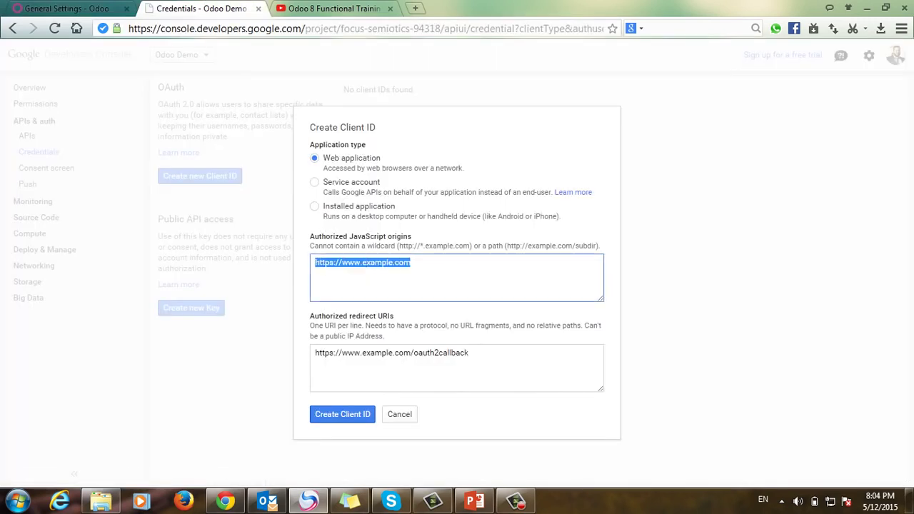
key(ctrl+v)
Step: Change the redirect URI ending to auth_oauth/signin, create the client ID, and select it
drag(482, 353, 427, 353)
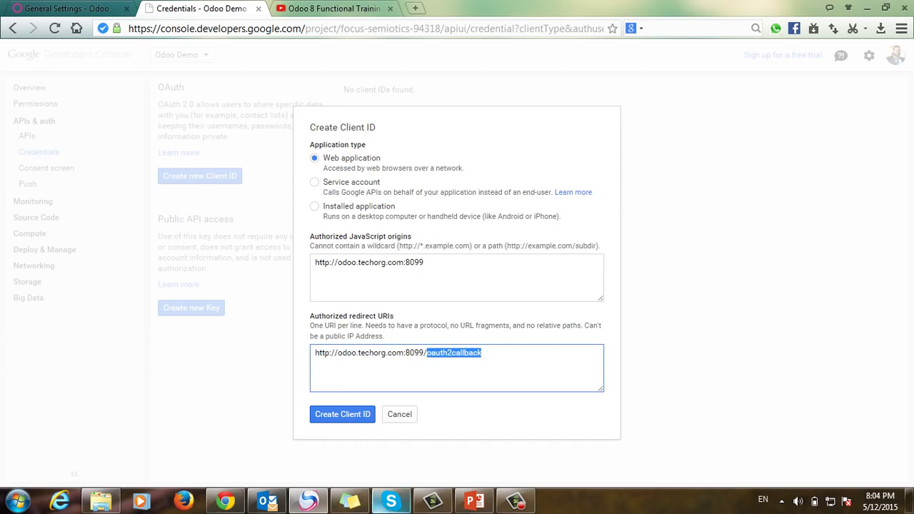
click(350, 501)
key(ctrl+shift+Left)
key(ctrl+shift+Left)
key(ctrl+shift+Left)
key(ctrl+c)
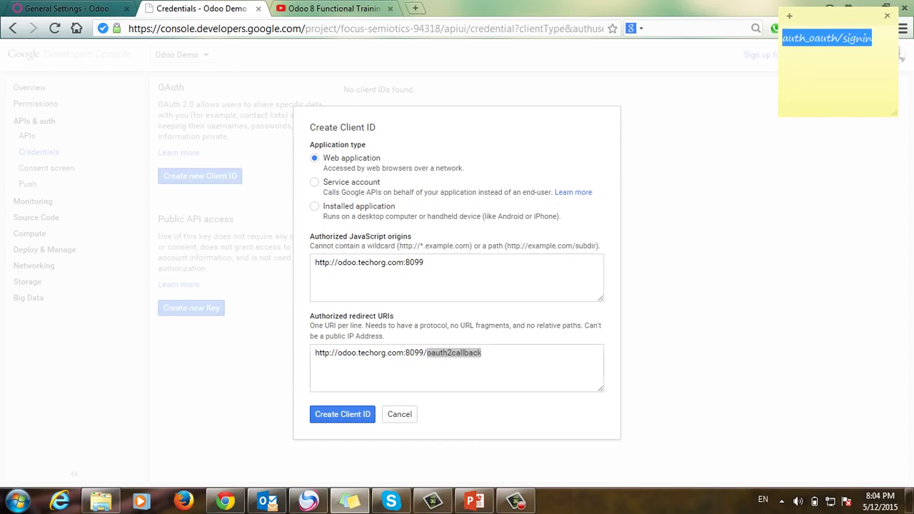
key(alt+Tab)
key(shift+Left)
key(shift+Left)
key(shift+Left)
key(shift+Left)
key(shift+Left)
key(shift+Left)
key(shift+Left)
key(shift+Left)
key(shift+Left)
key(shift+Left)
key(shift+Left)
key(shift+Left)
key(shift+Left)
key(shift+Left)
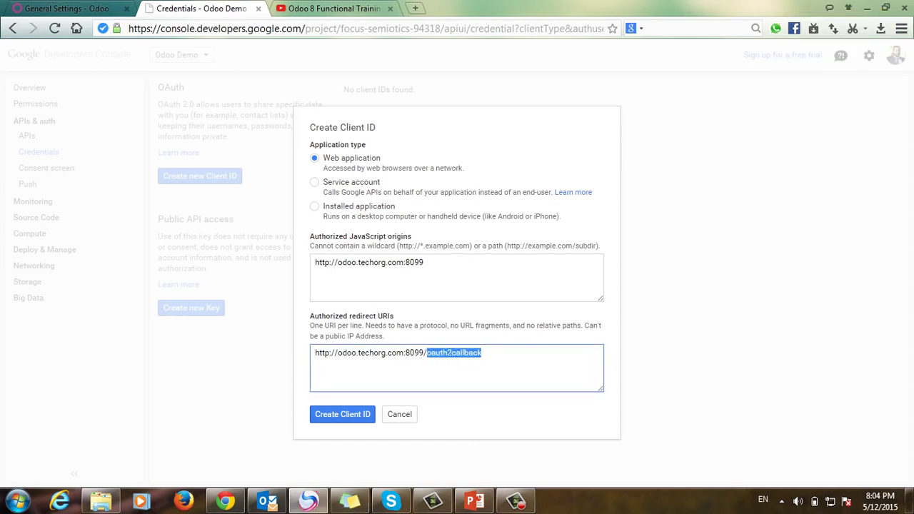
key(ctrl+v)
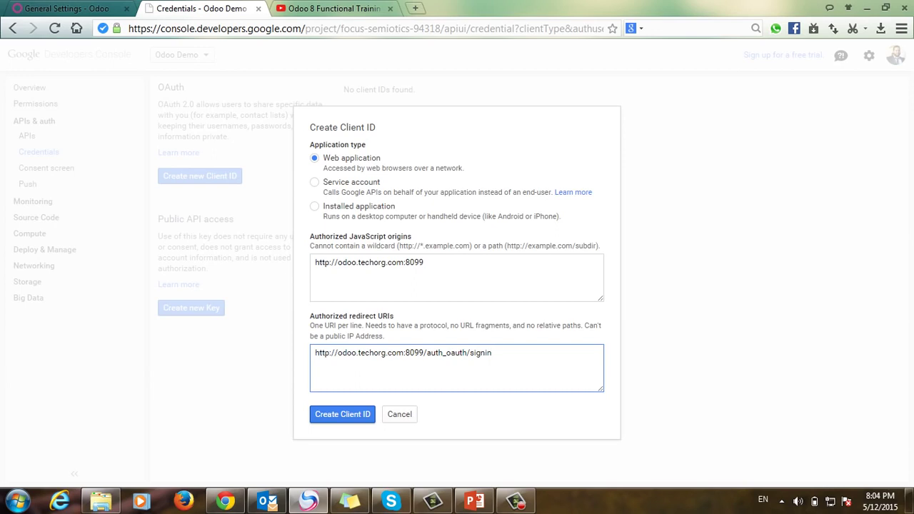
key(Tab)
key(Return)
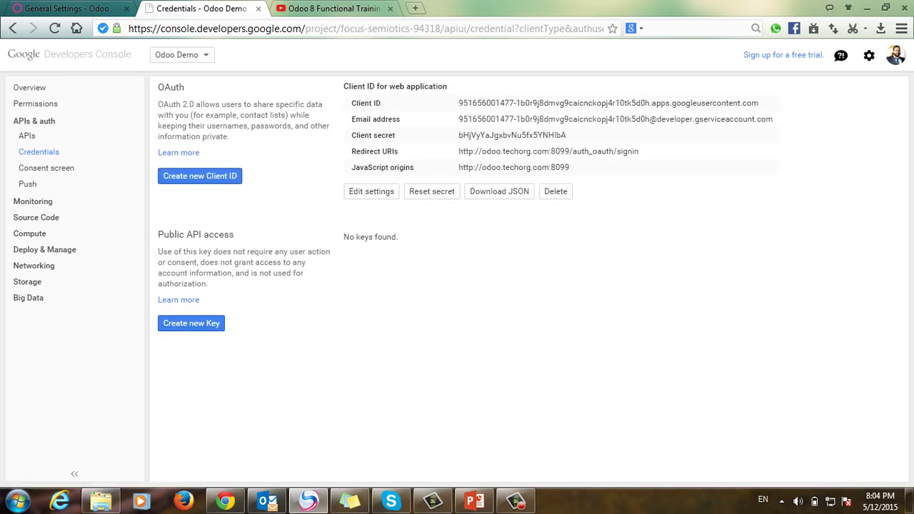
drag(458, 103, 759, 103)
key(ctrl+c)
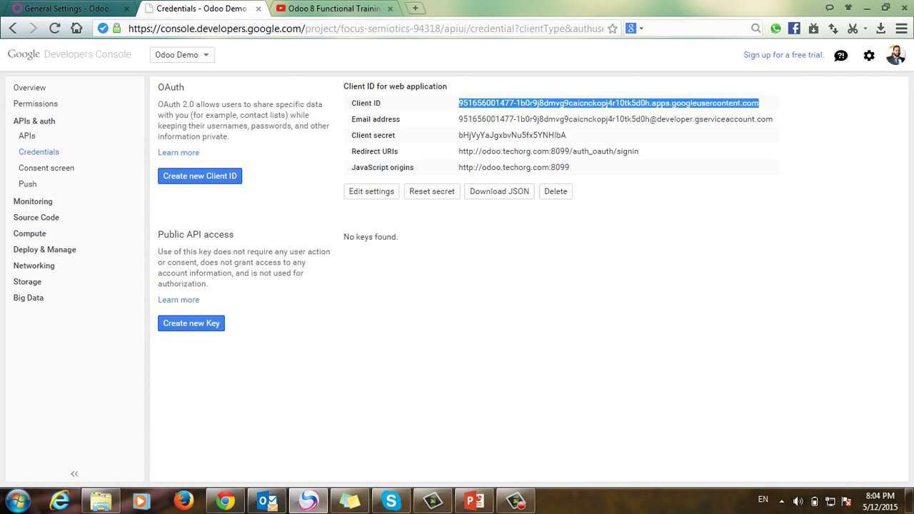
Step: Open the OAuth Providers list in Odoo's settings
click(68, 8)
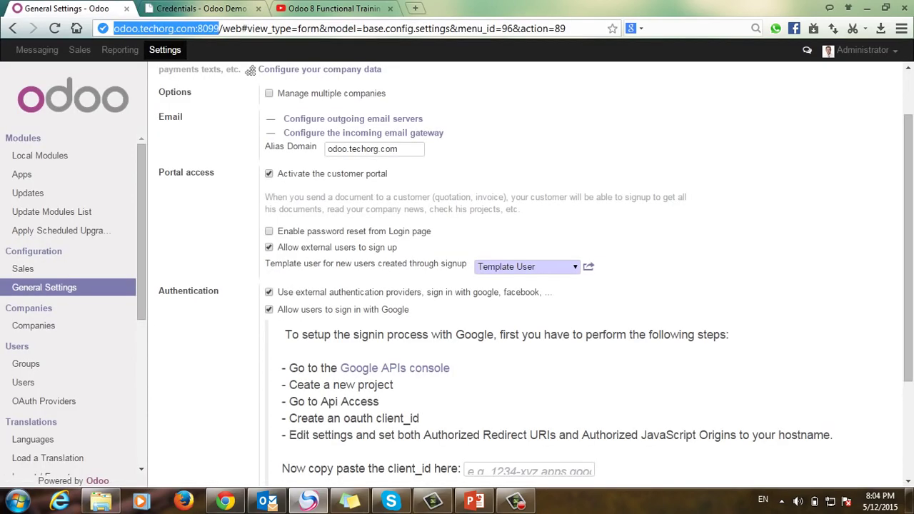
click(40, 155)
scroll(68, 286, down, 2)
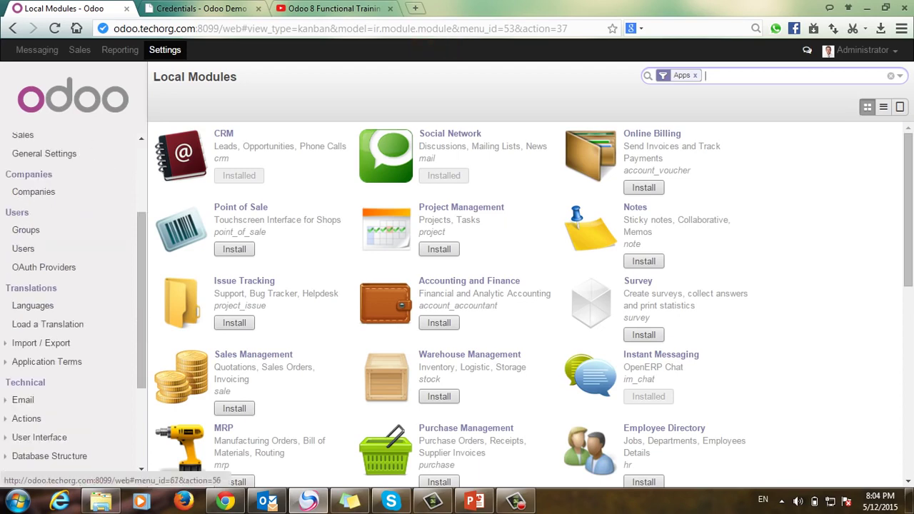
click(43, 267)
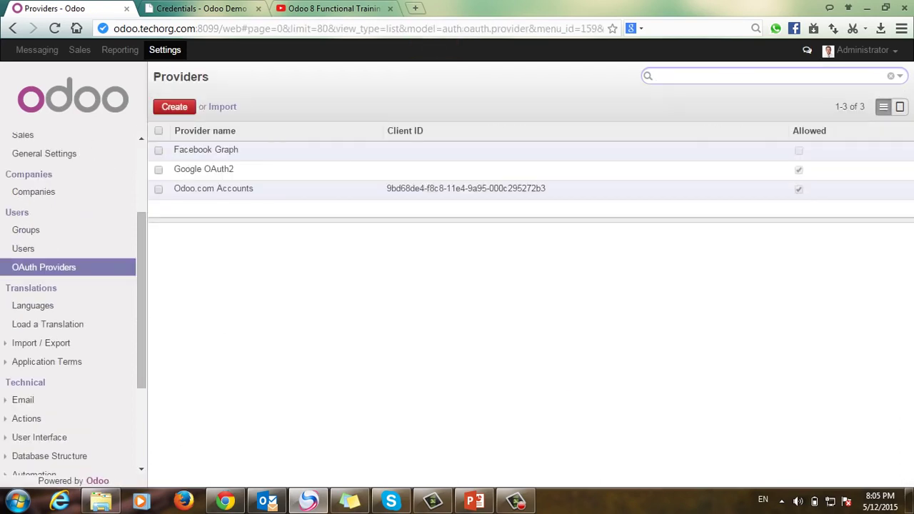
Step: Paste the new client ID into the Google OAuth2 provider and save it
click(204, 168)
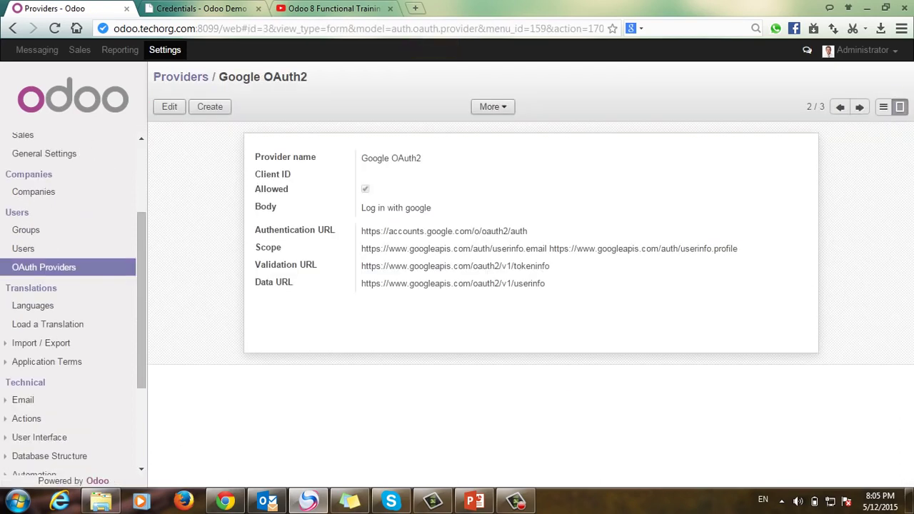
click(169, 106)
click(583, 180)
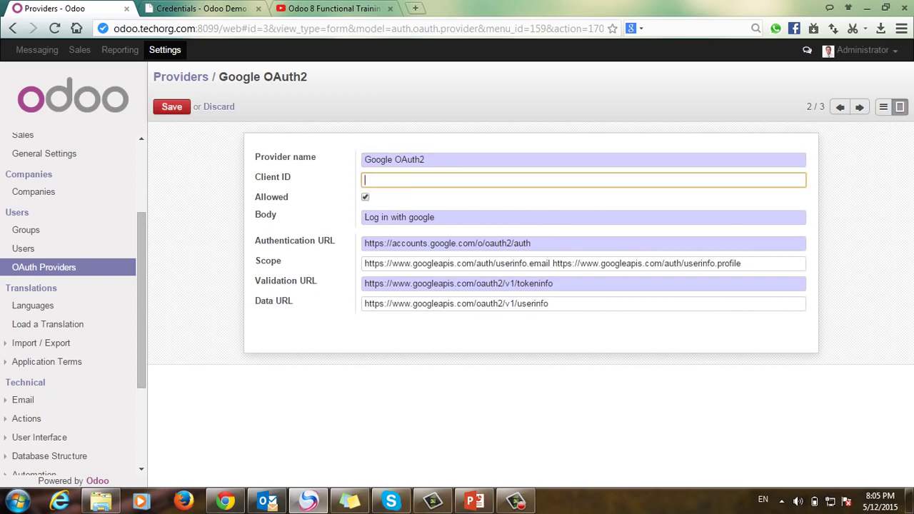
key(ctrl+v)
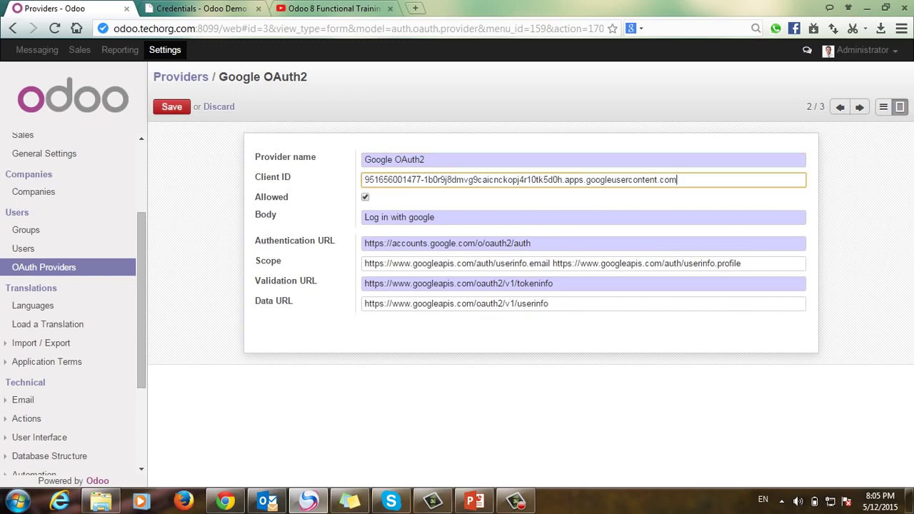
double_click(463, 179)
key(ctrl+a)
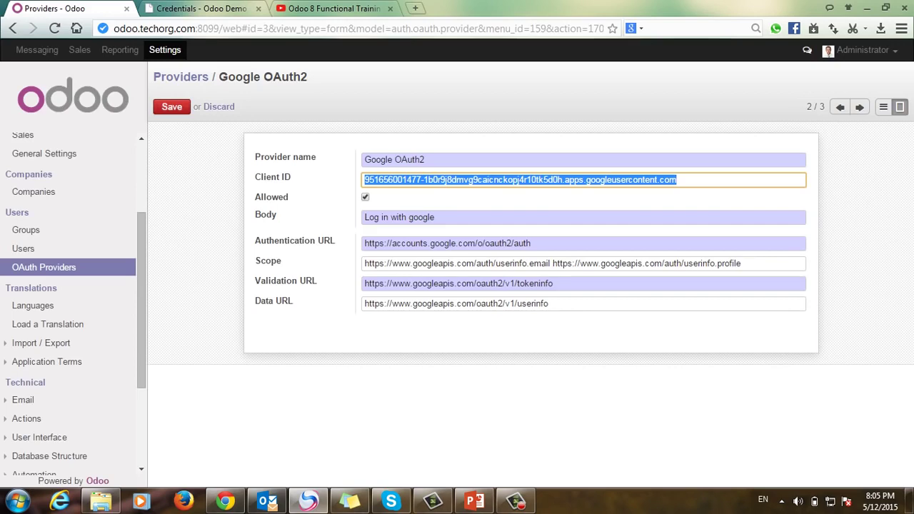
click(196, 9)
key(ctrl+shift+Tab)
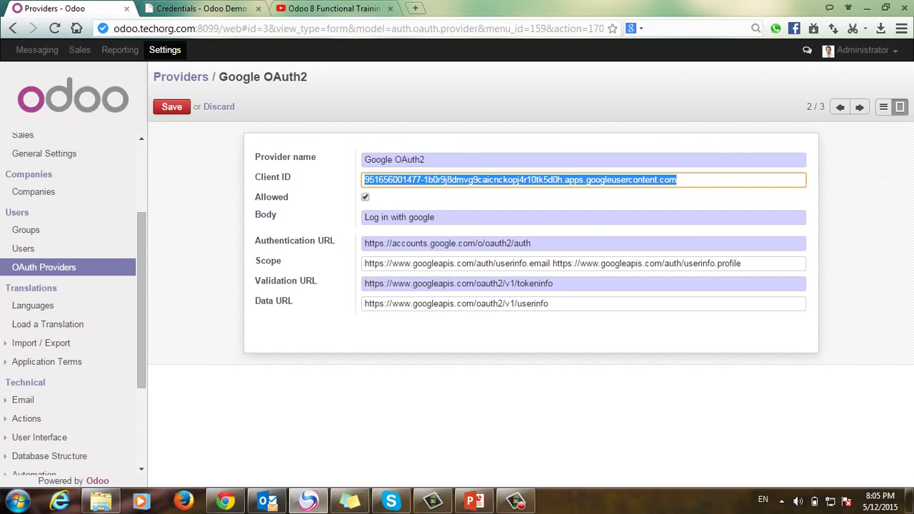
key(alt+s)
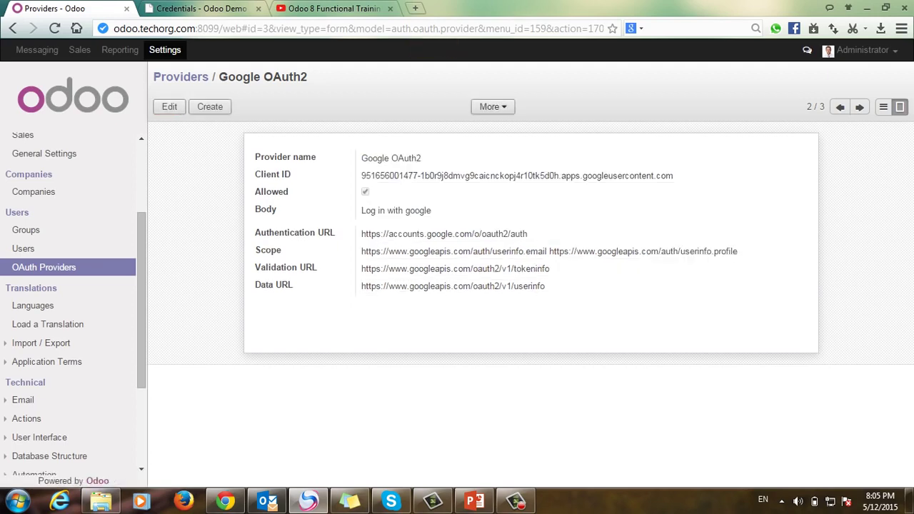
Step: Uncheck Allowed on the Odoo.com Accounts provider and save
click(181, 77)
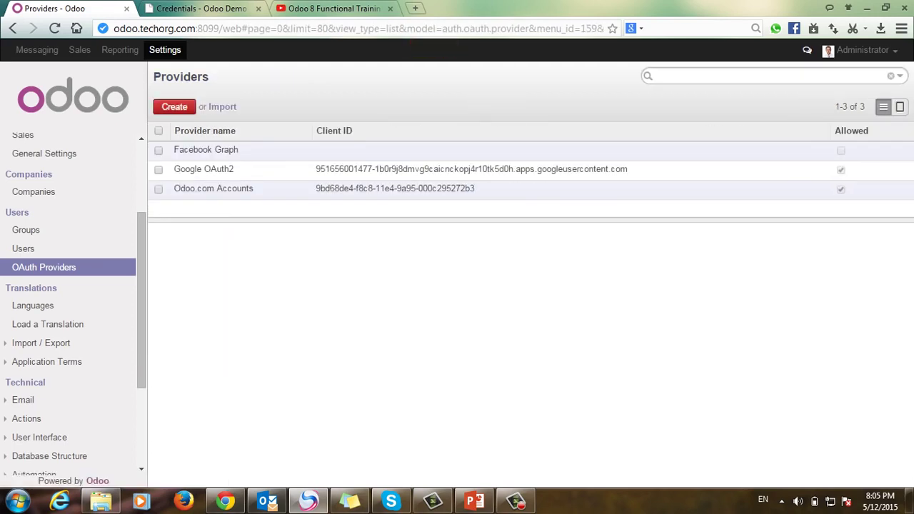
click(213, 188)
key(alt+e)
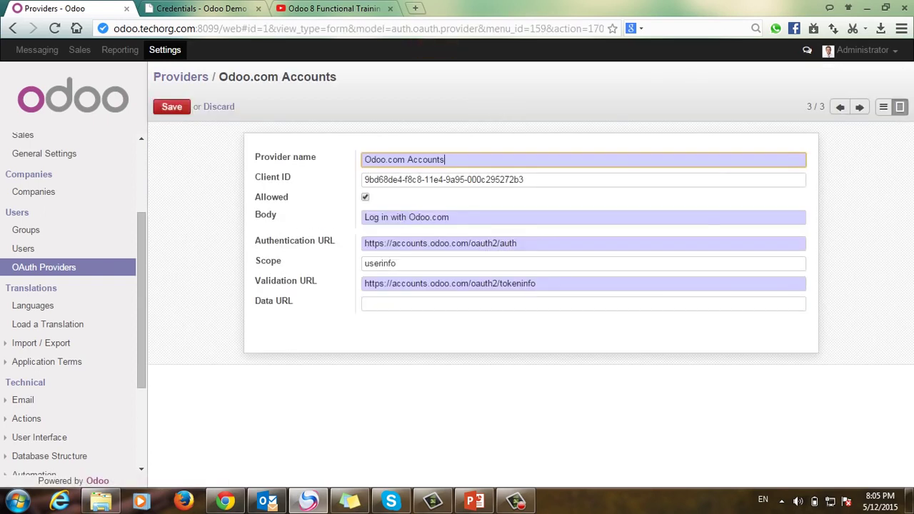
click(365, 196)
key(alt+s)
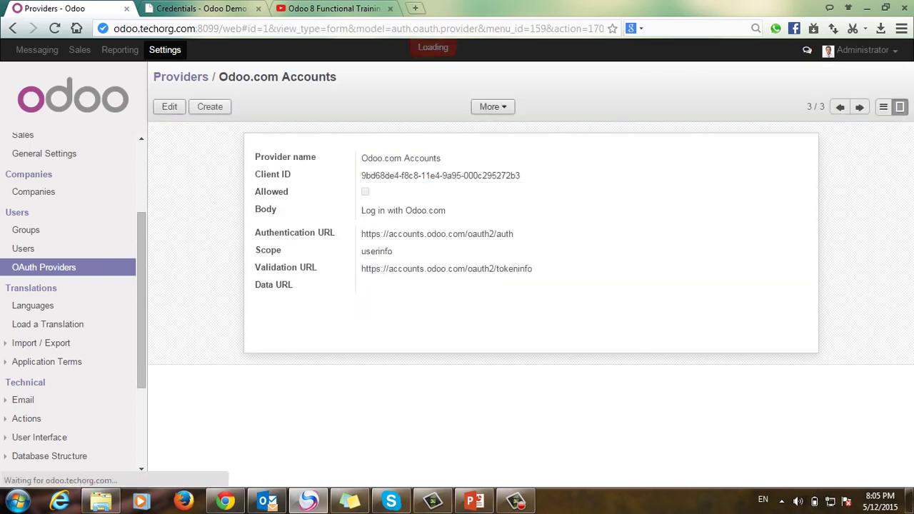
drag(153, 77, 224, 78)
click(224, 77)
drag(337, 77, 153, 77)
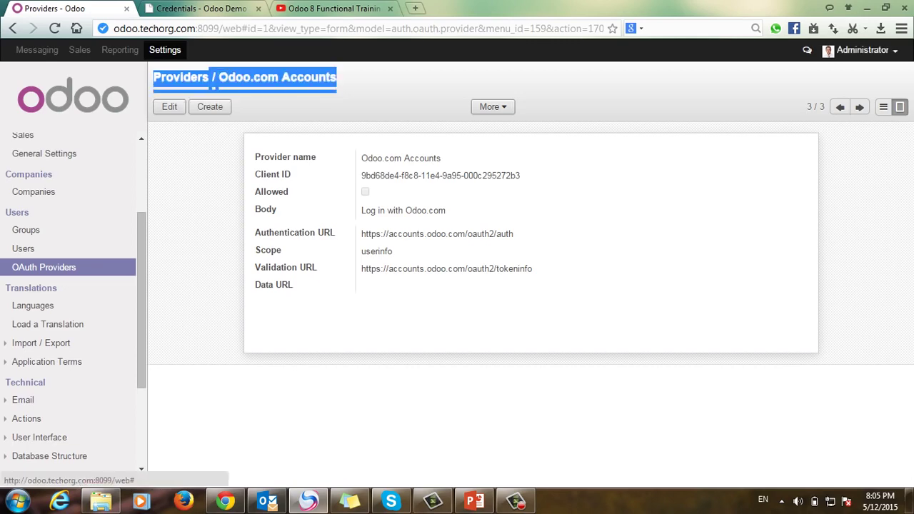
Step: Log out as Administrator, sign in with Google after accepting access, then log out again
click(863, 50)
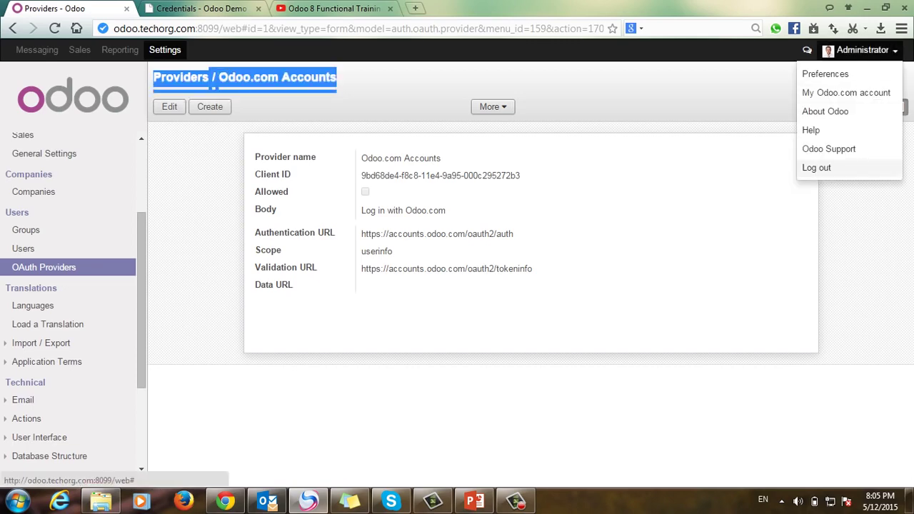
click(816, 168)
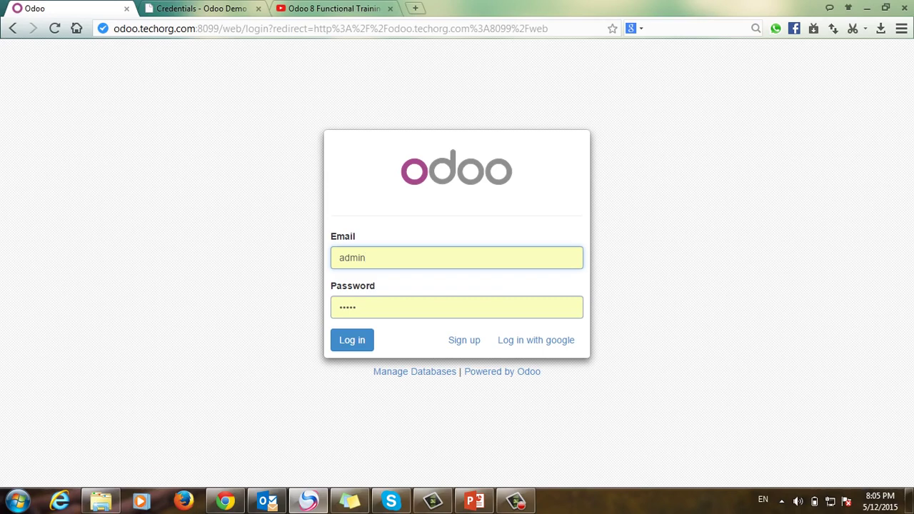
click(536, 340)
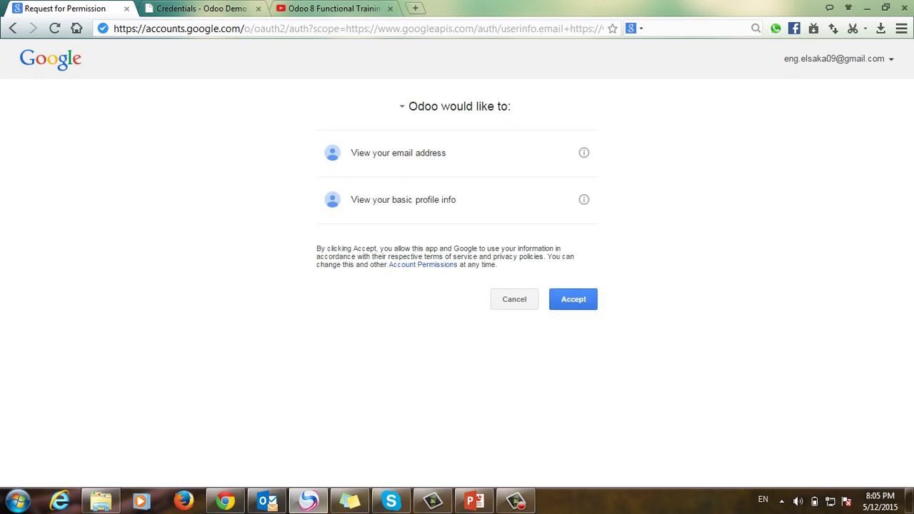
click(573, 300)
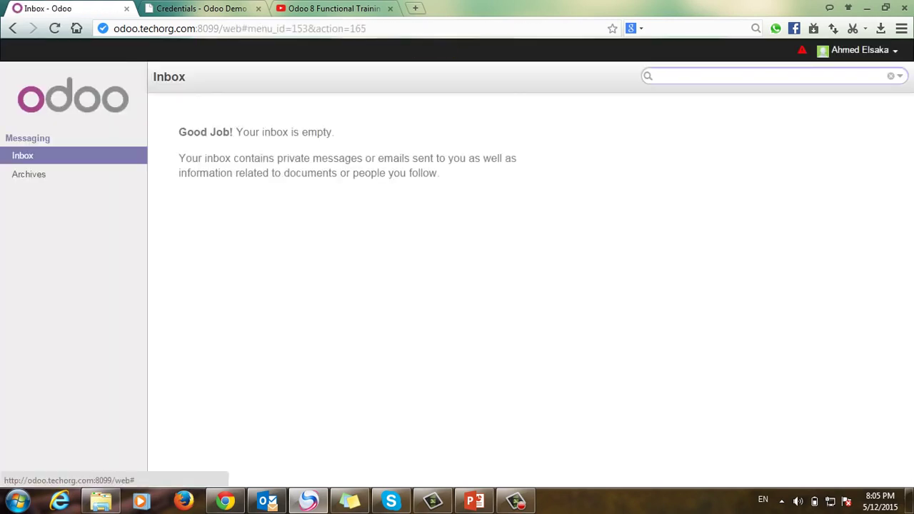
click(860, 50)
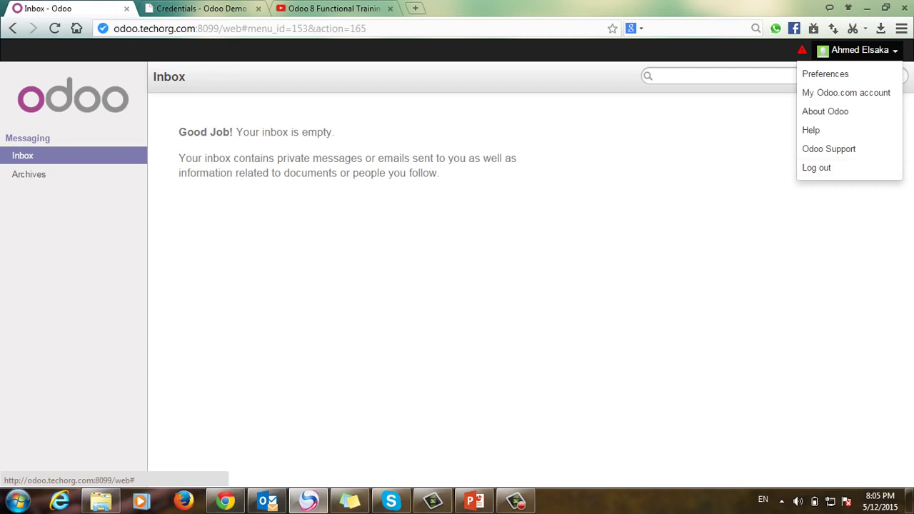
click(816, 167)
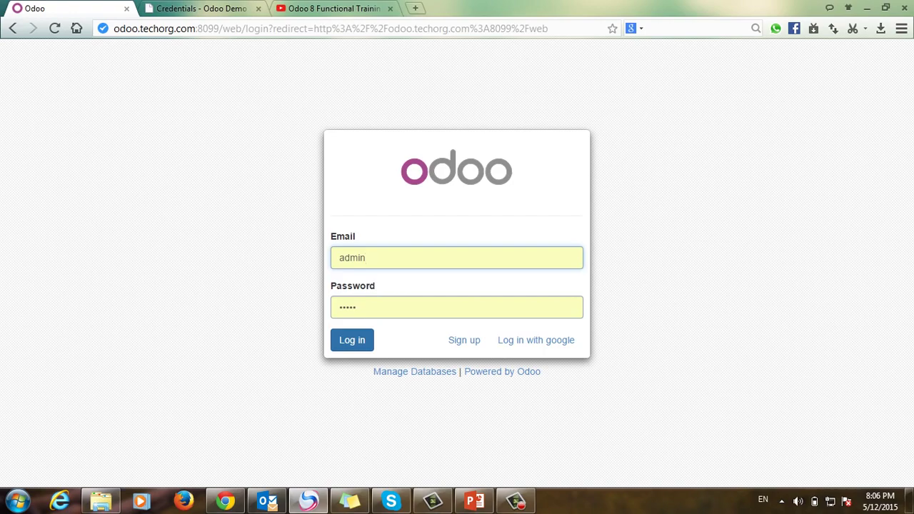
Step: Log in as administrator and list all users to find the Google-created user
key(Return)
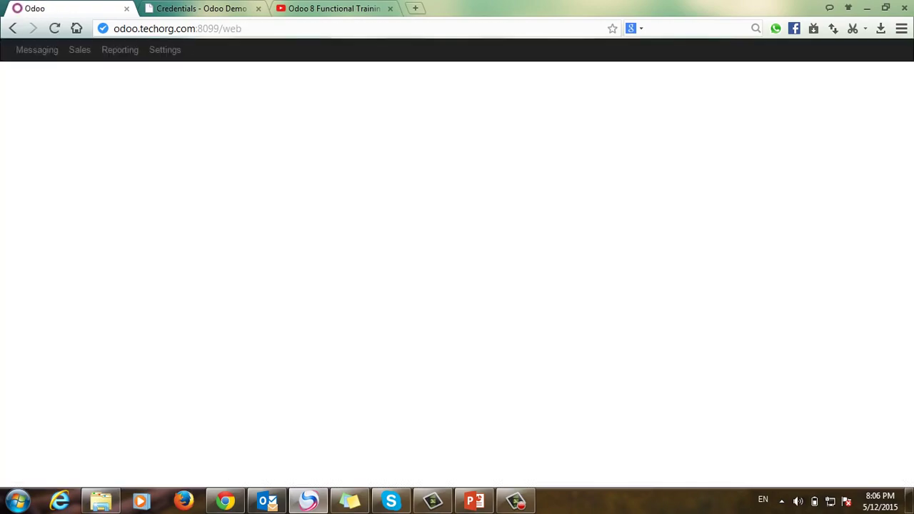
click(165, 49)
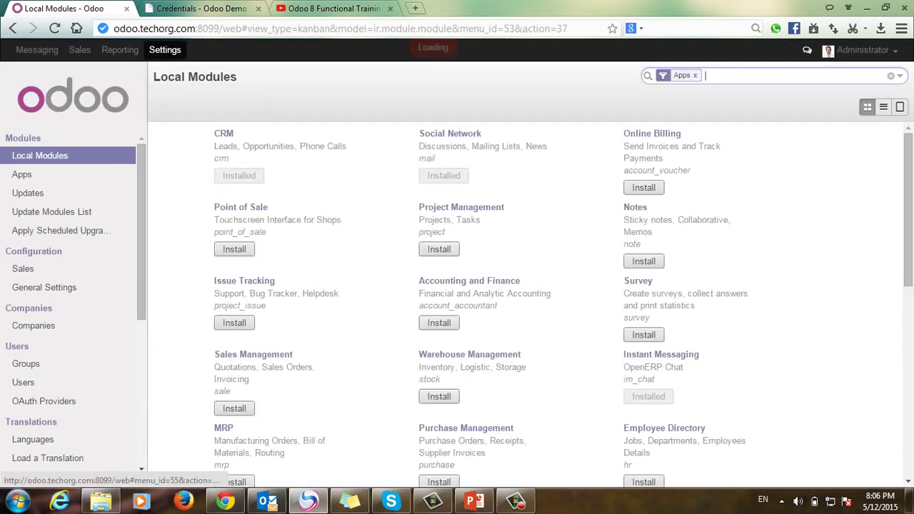
click(22, 382)
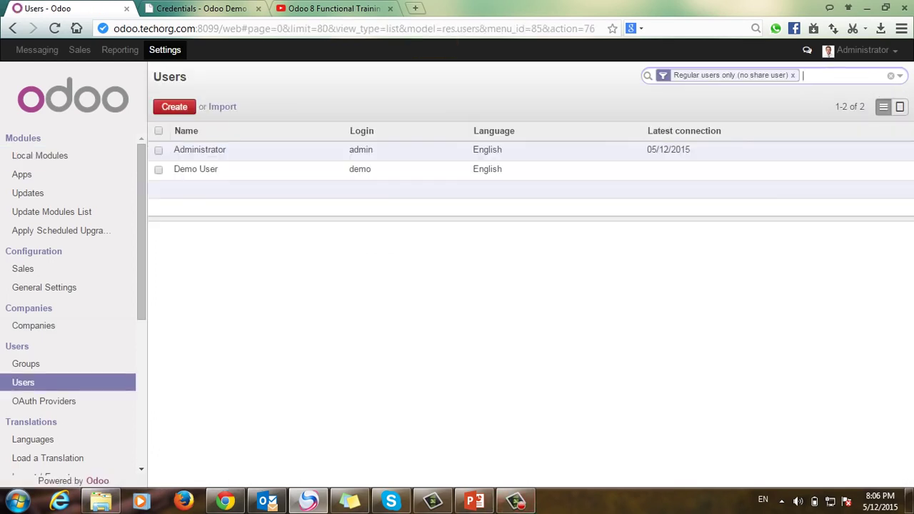
key(BackSpace)
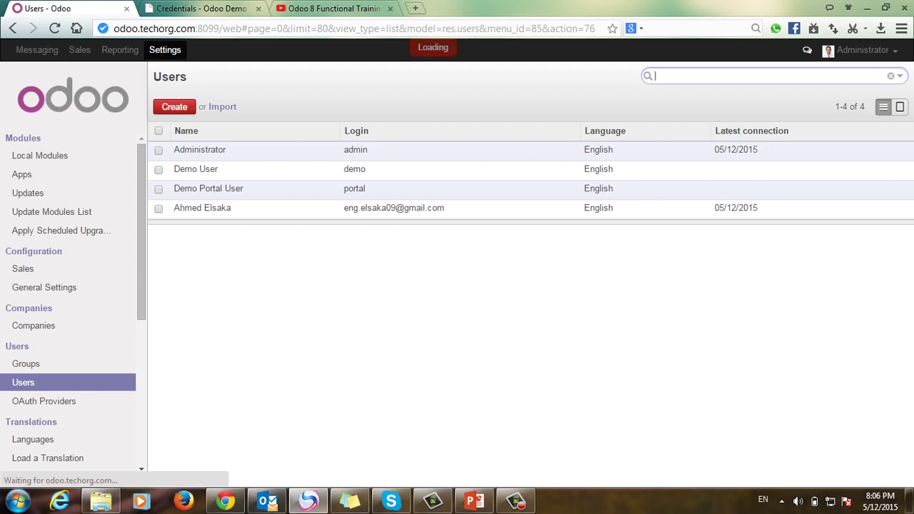
drag(343, 208, 444, 208)
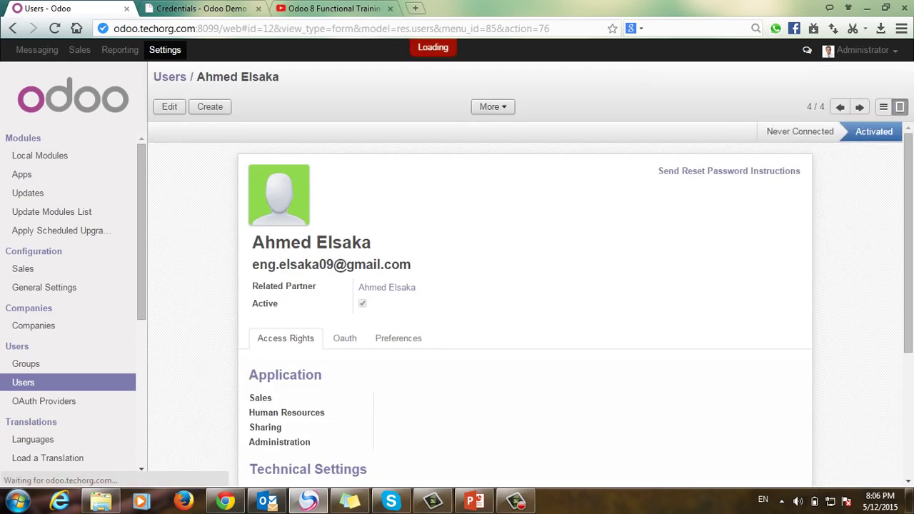
Step: Set the Google user's Sales access to 'User: Own Leads Only', save, and log out
click(169, 106)
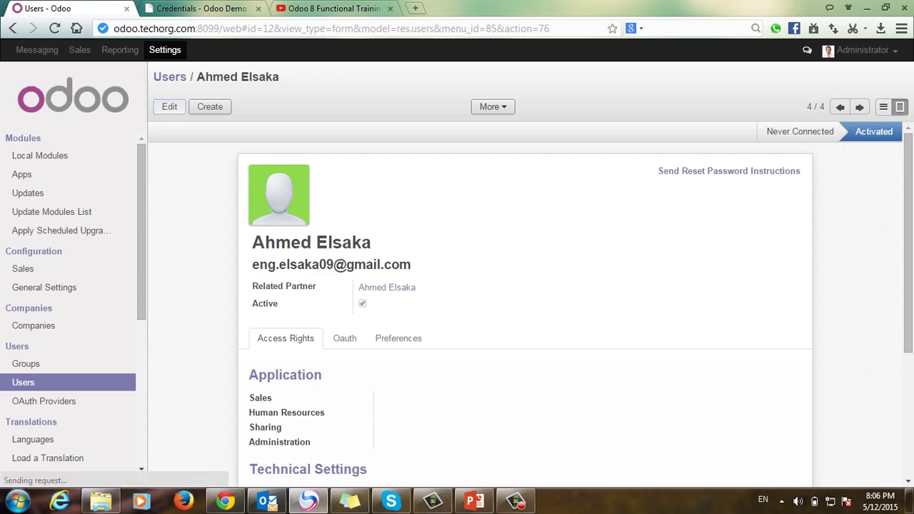
scroll(525, 300, down, 3)
scroll(525, 300, up, 2)
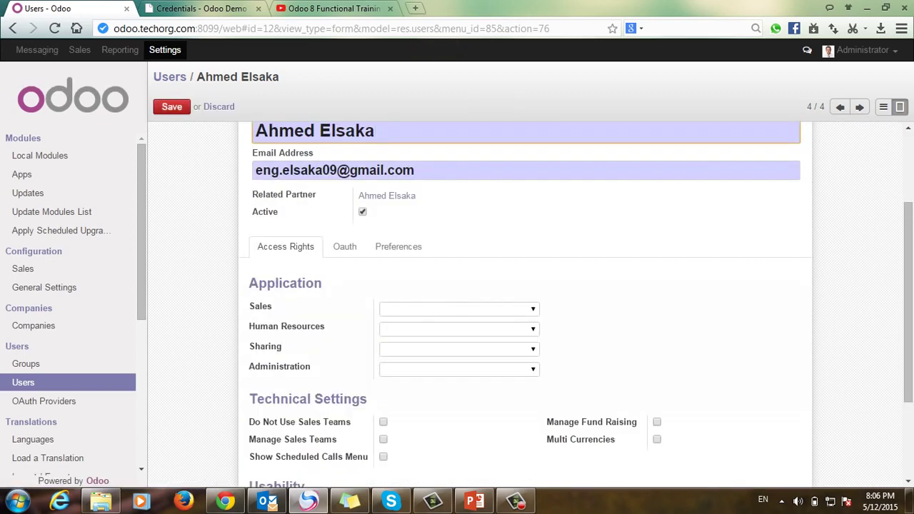
click(459, 309)
click(429, 332)
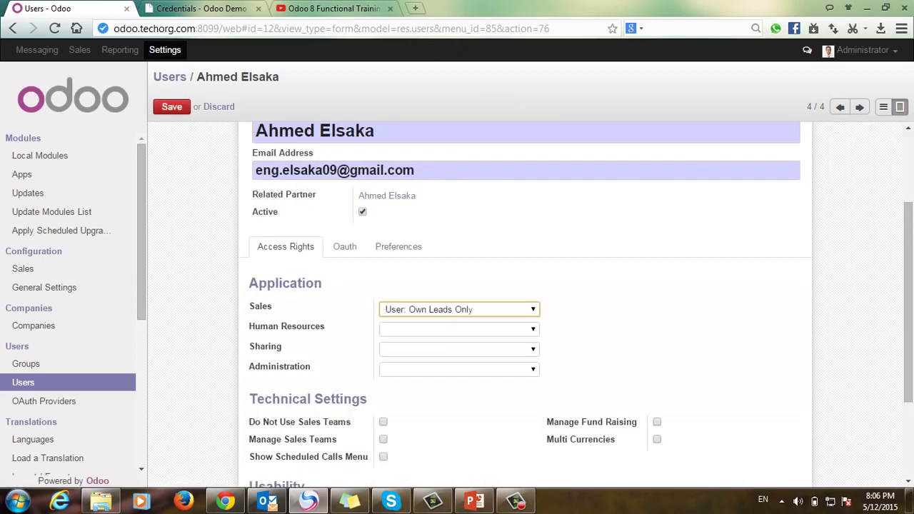
click(171, 106)
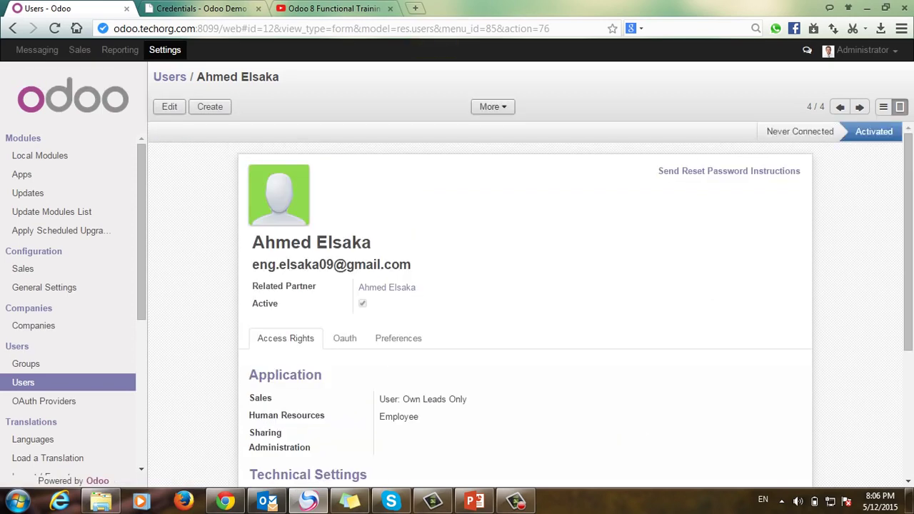
click(863, 50)
click(816, 167)
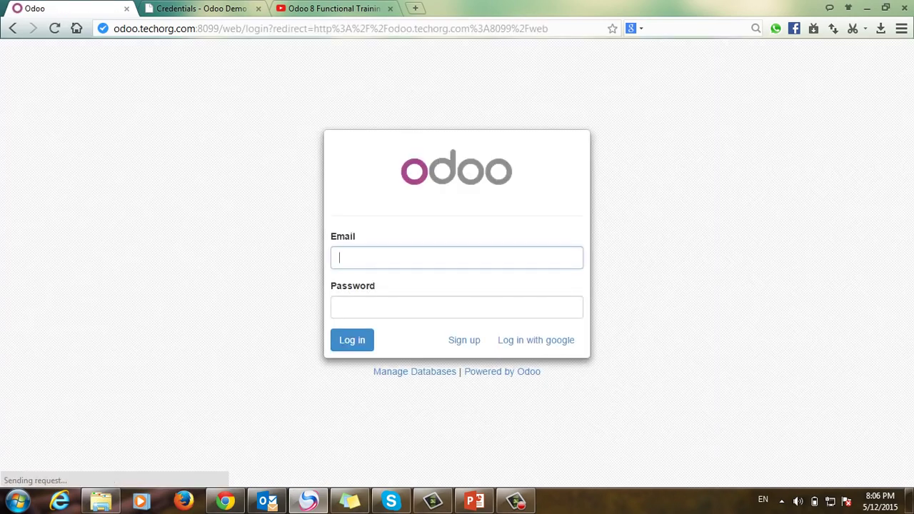
Step: Sign in with Google, view Sales customers, then log out and sign back in as Administrator
click(535, 340)
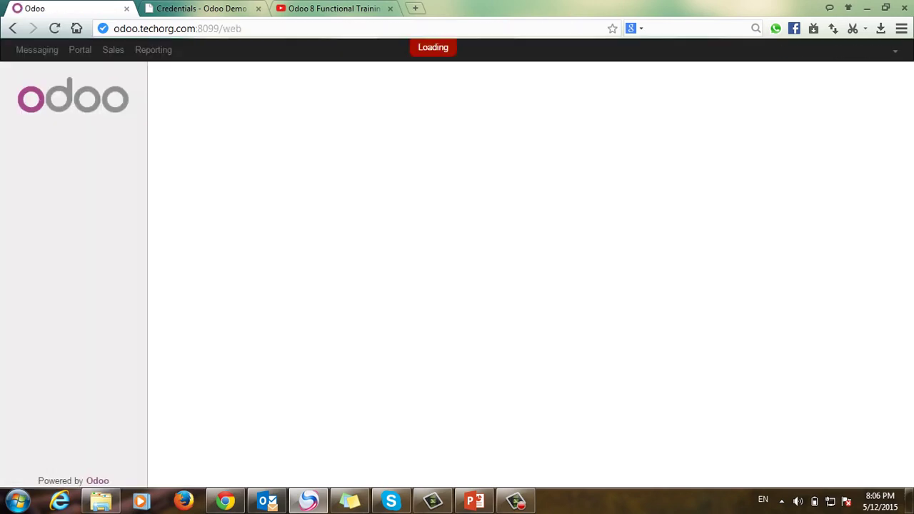
click(113, 49)
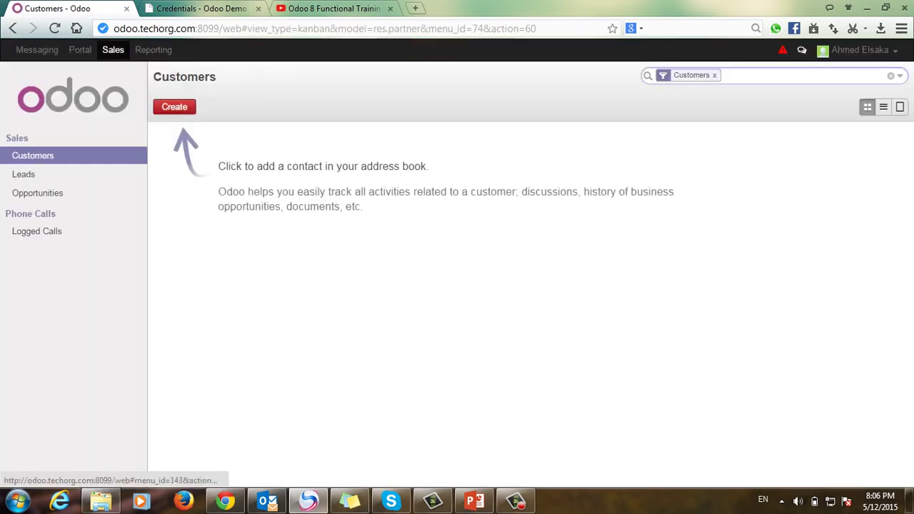
click(861, 49)
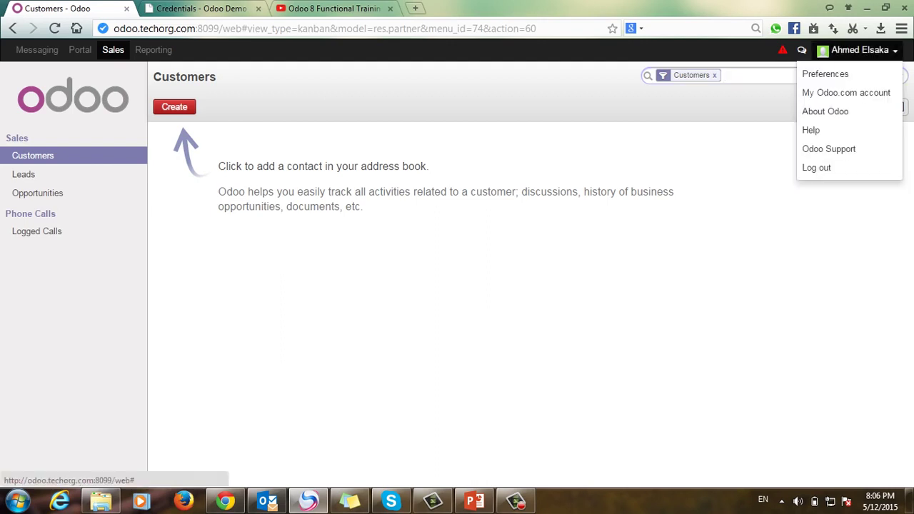
click(816, 167)
key(Return)
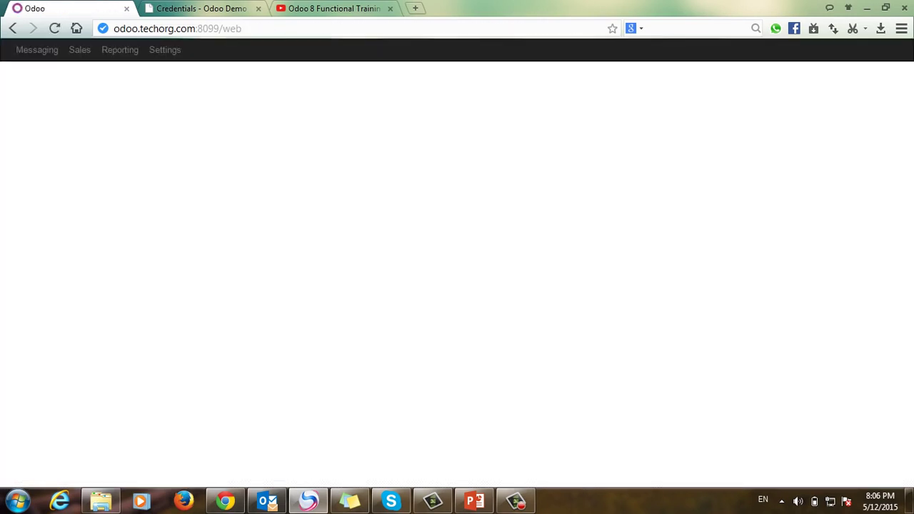
Step: Pick out the word 'google' in the summary slide's last bullet, then return to Odoo
key(alt+Tab)
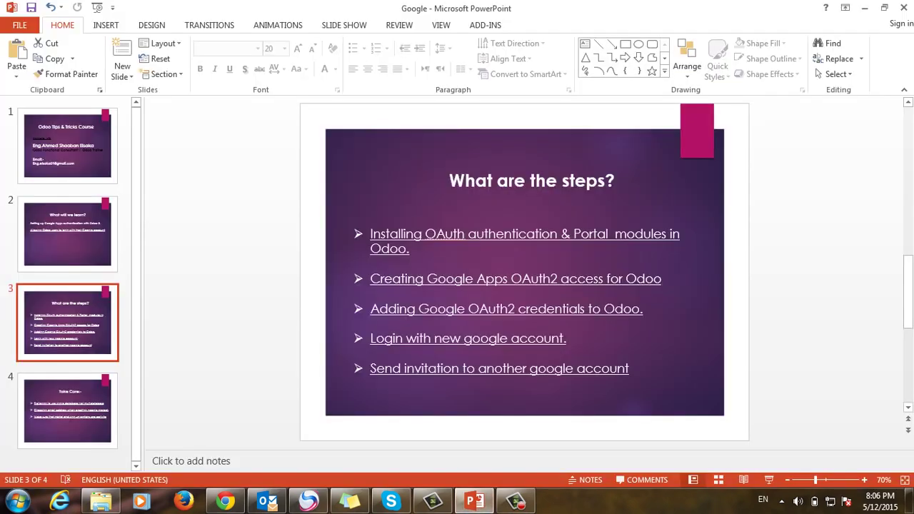
click(551, 369)
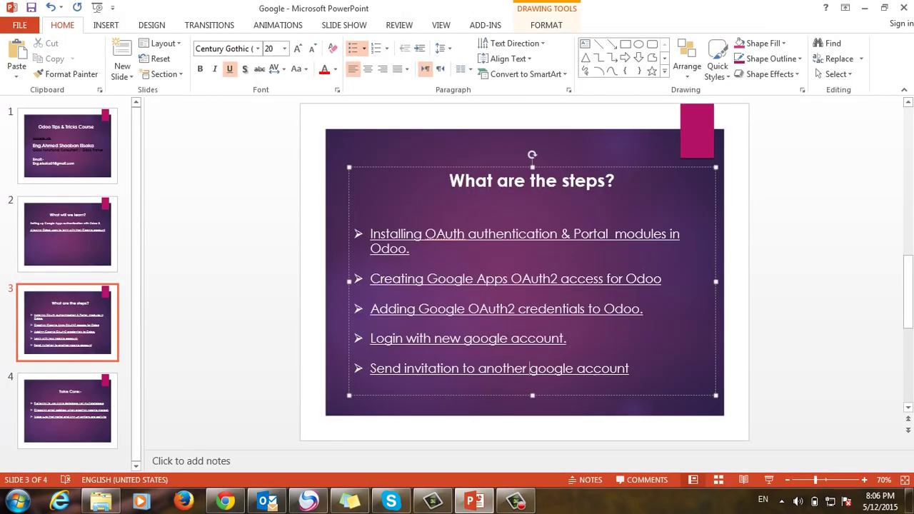
triple_click(551, 369)
double_click(552, 369)
key(alt+Tab)
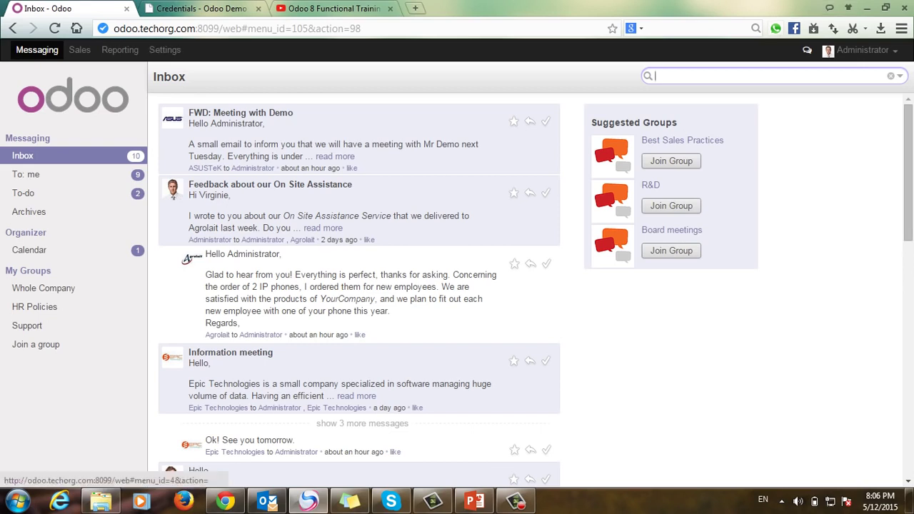
Step: Start a new user in Settings > Users and enter the person's full name
click(165, 49)
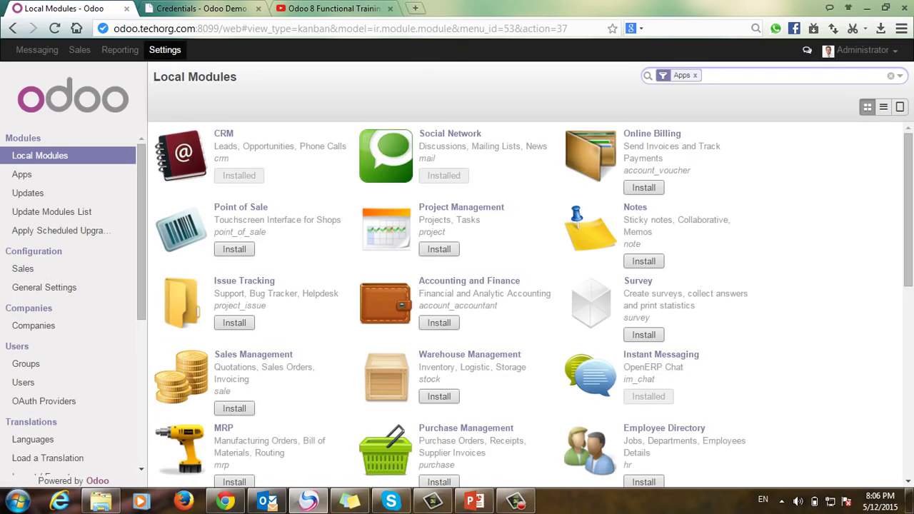
click(515, 501)
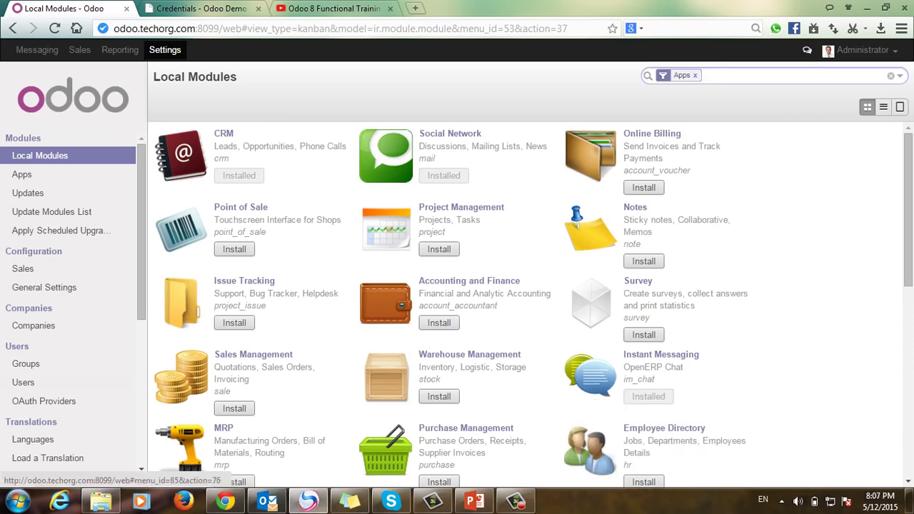
click(22, 382)
click(171, 107)
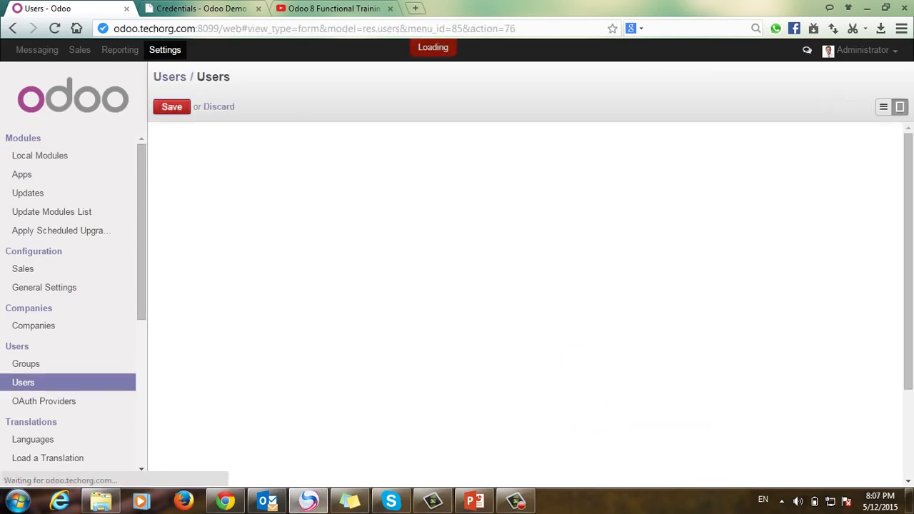
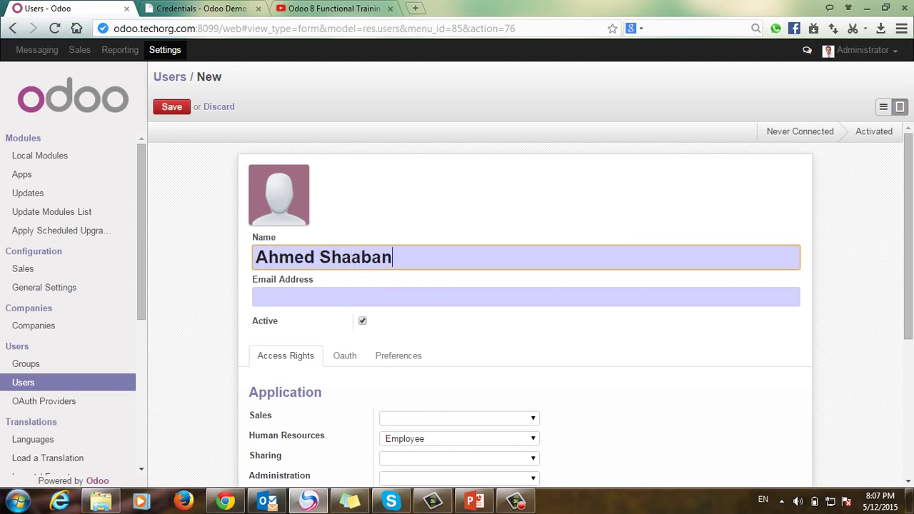
Step: Add the user's Gmail address, save the user, and send the invitation email
click(257, 297)
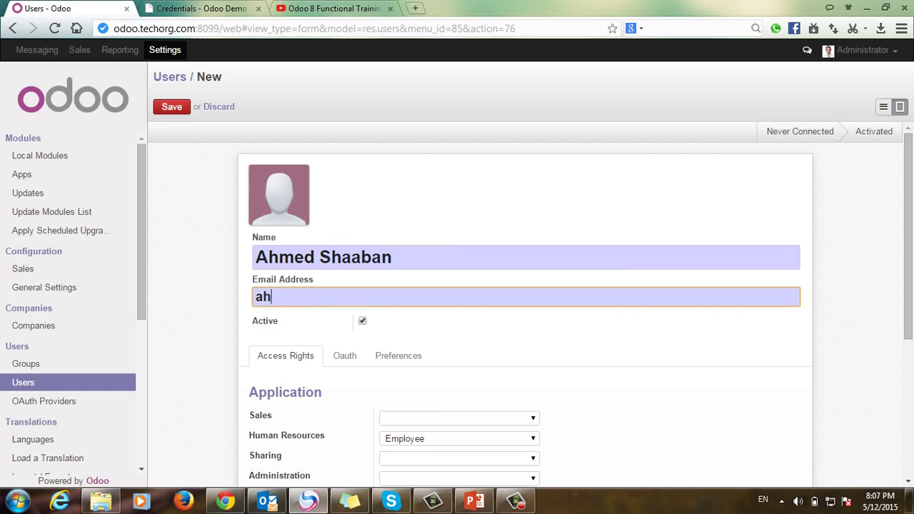
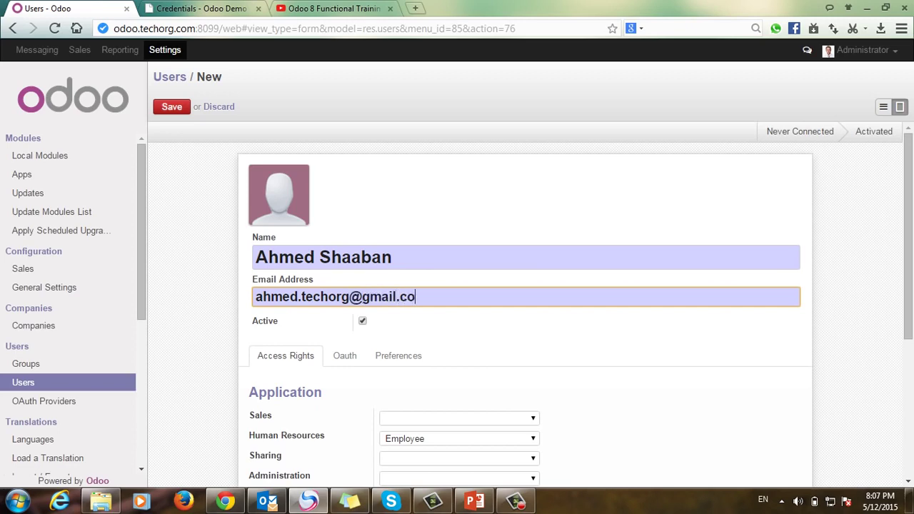
key(alt+s)
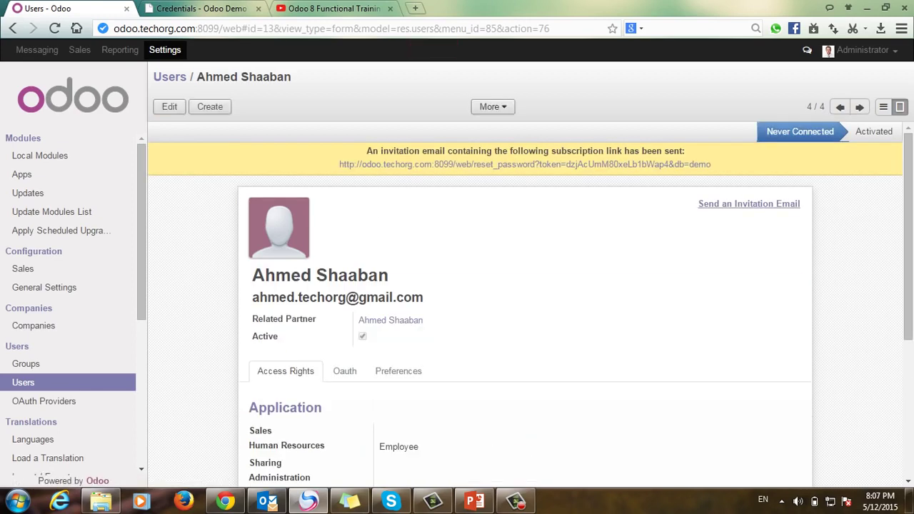
click(749, 203)
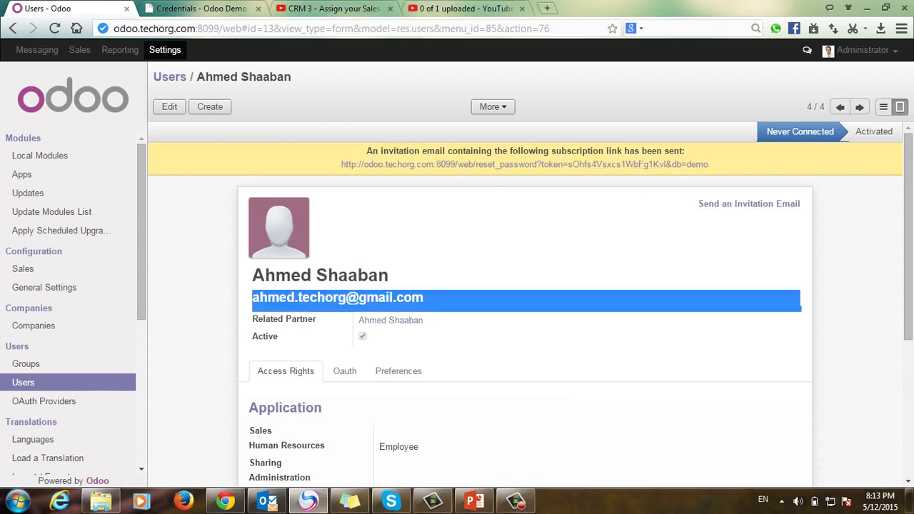
key(alt+Tab)
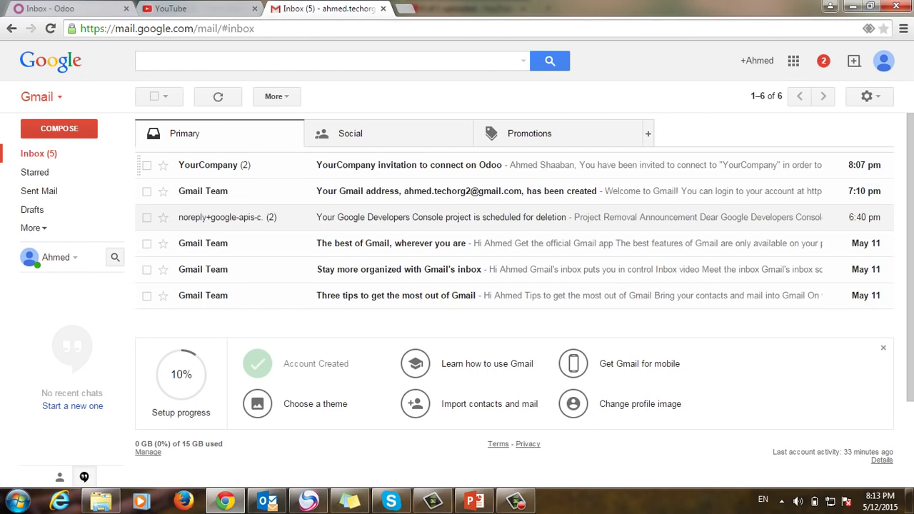
Step: Accept the Odoo invitation from Gmail and grant Google access, hitting the expired-invitation error
key(Return)
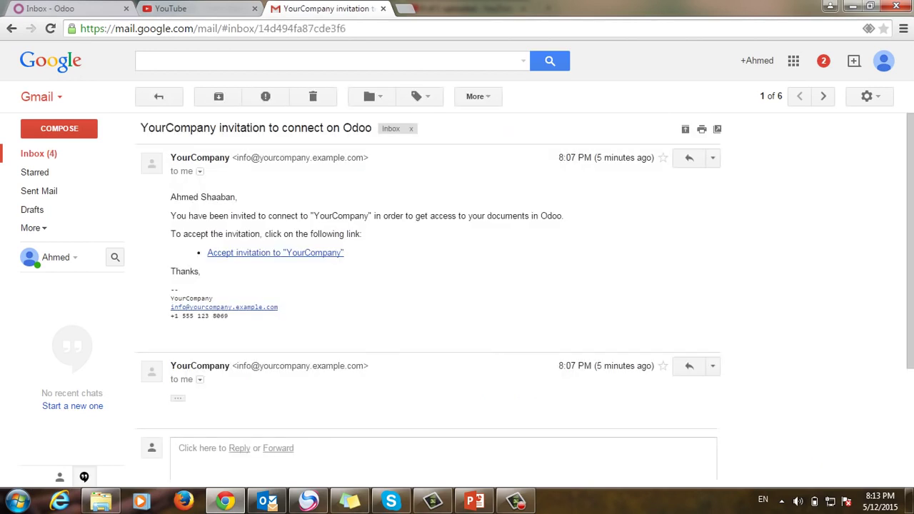
click(275, 253)
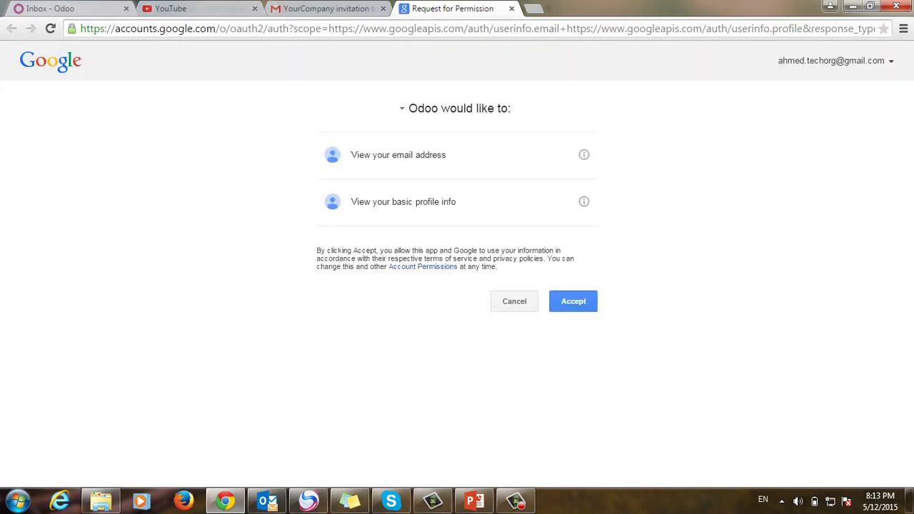
click(573, 301)
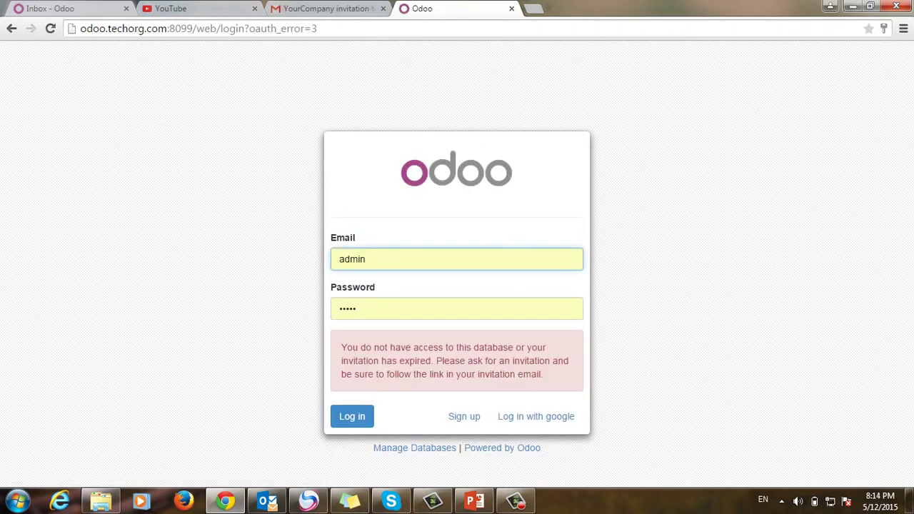
drag(541, 374, 341, 347)
click(457, 308)
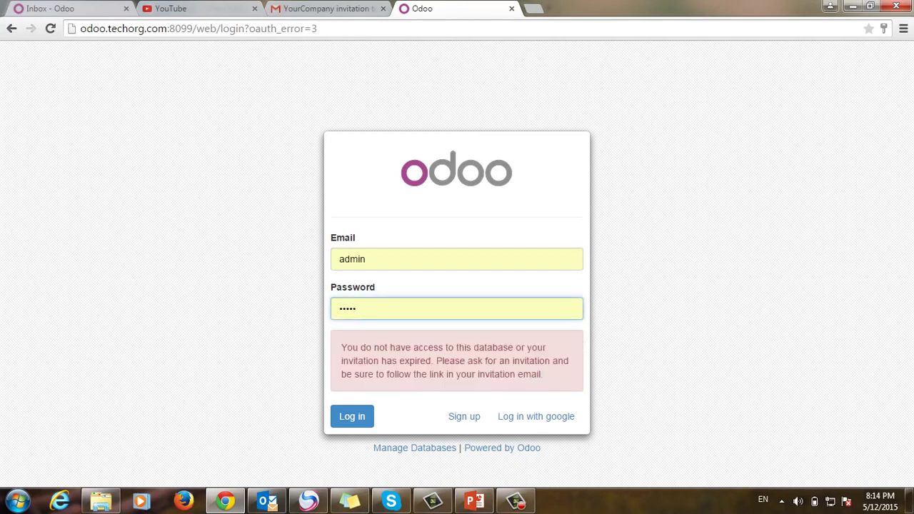
key(ctrl+a)
key(shift+Tab)
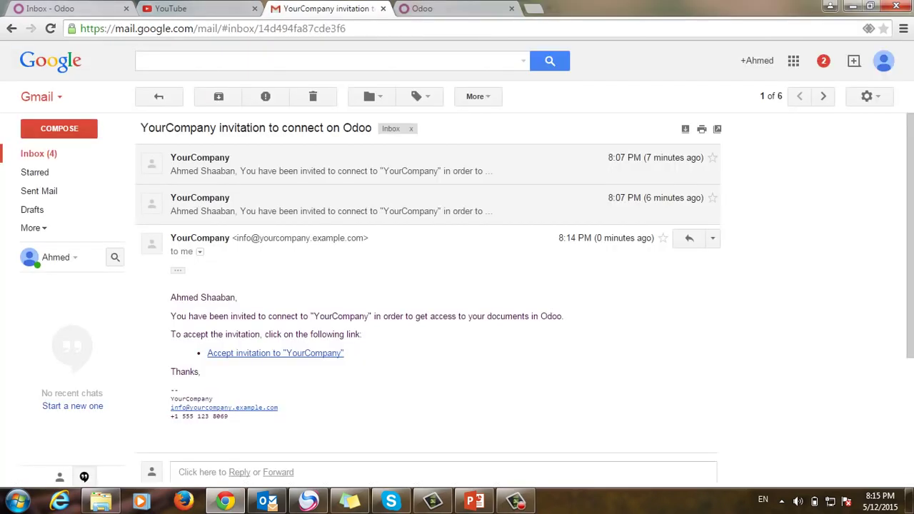
Step: Accept the 8:14 PM invitation so the invited user lands in Odoo's empty Inbox
click(321, 204)
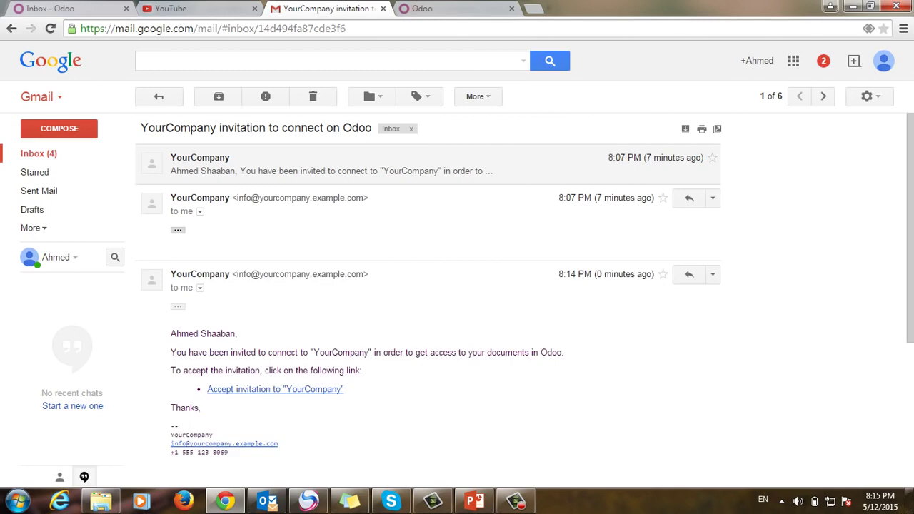
scroll(429, 286, down, 3)
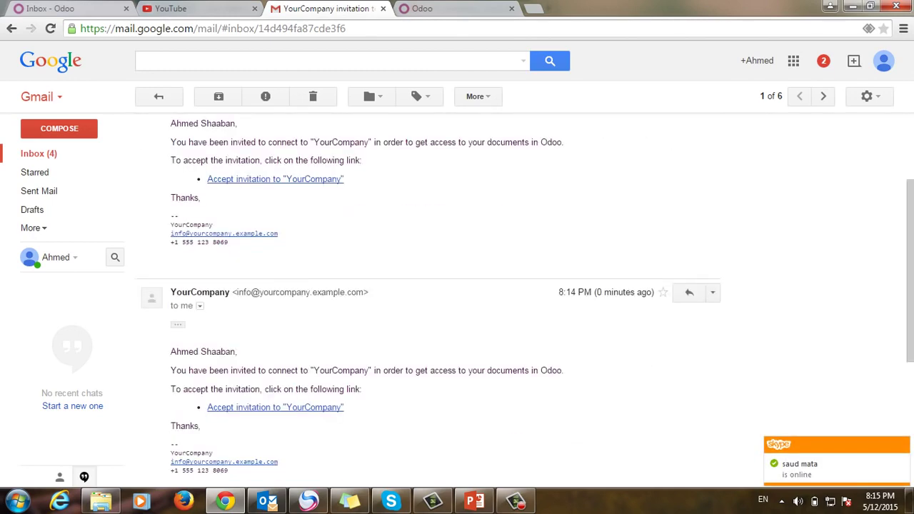
click(275, 340)
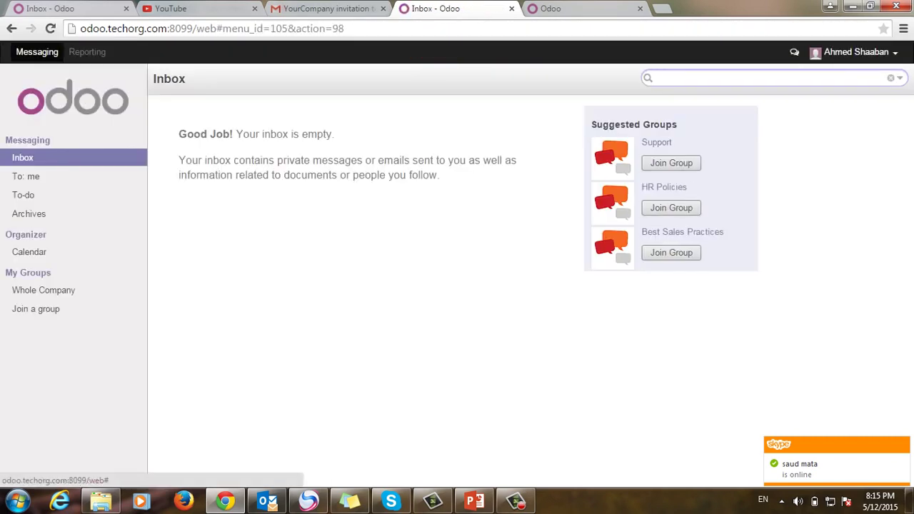
key(alt+Tab)
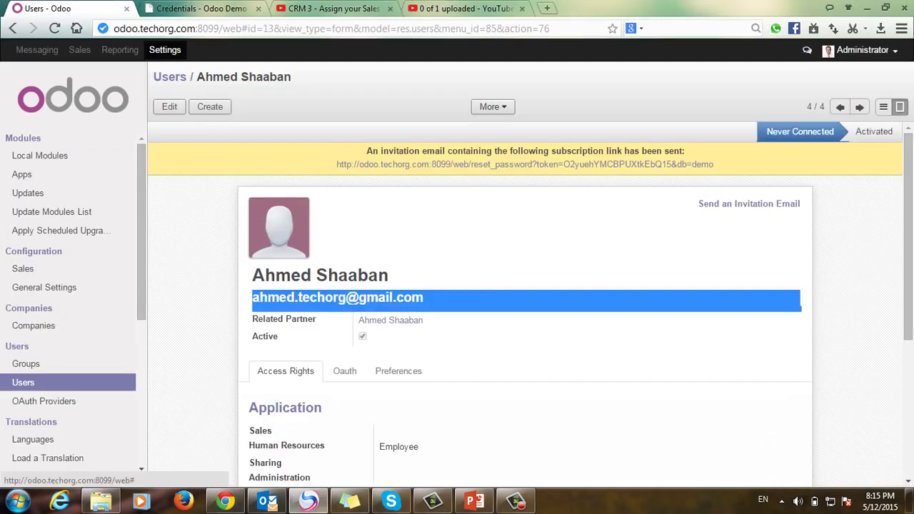
Step: Remove the regular-users filter to list all five users and check both Google users' records
click(863, 50)
click(23, 382)
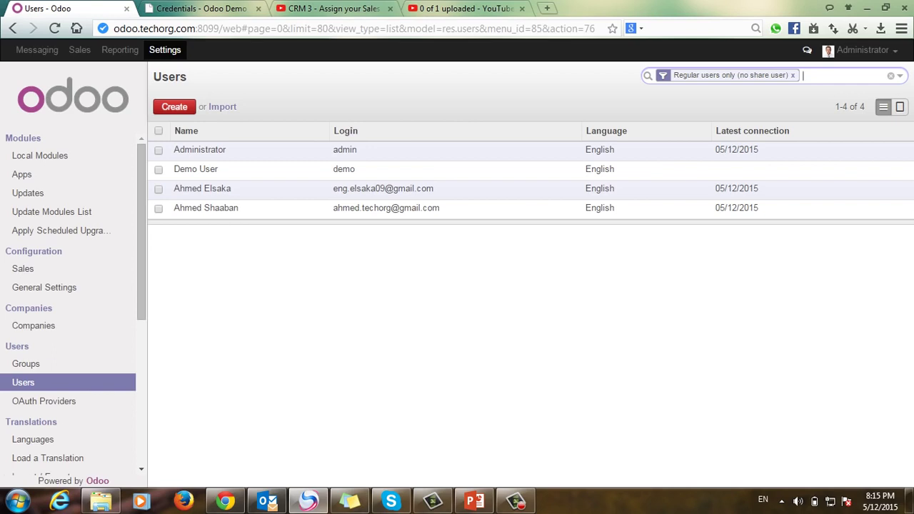
key(BackSpace)
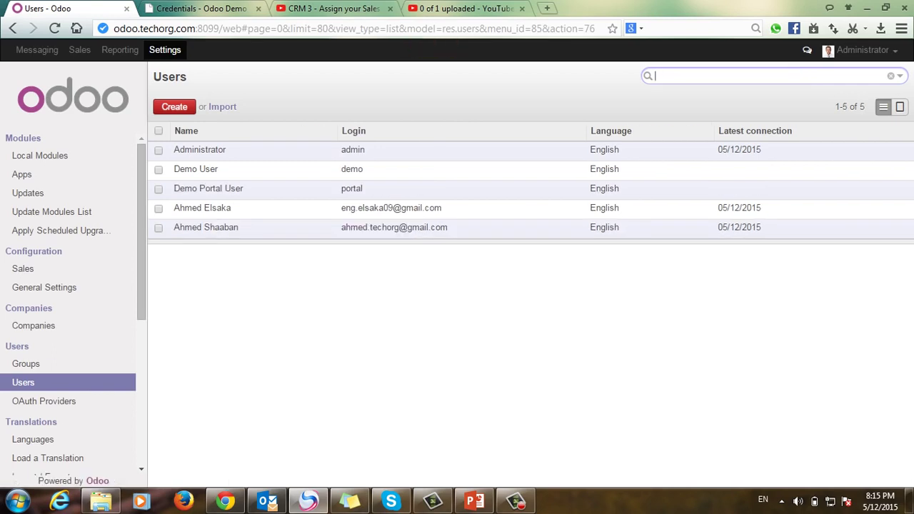
drag(442, 208, 340, 208)
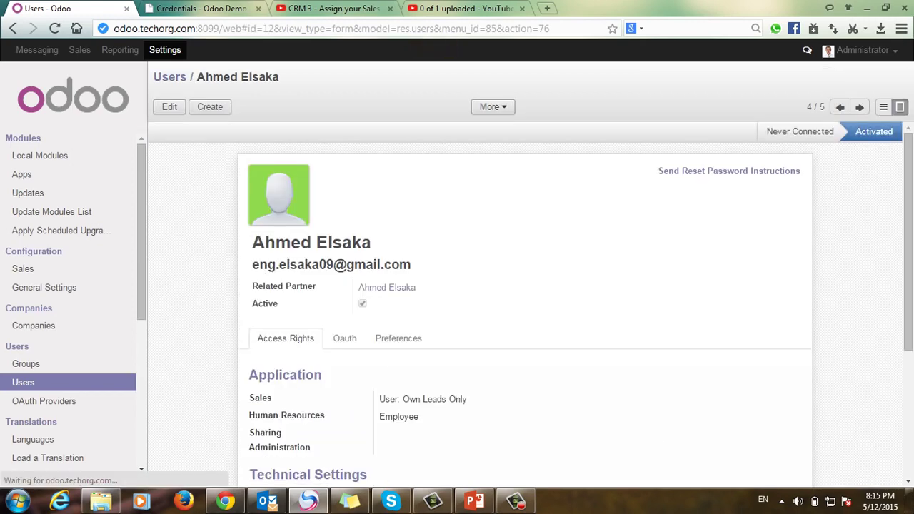
click(170, 76)
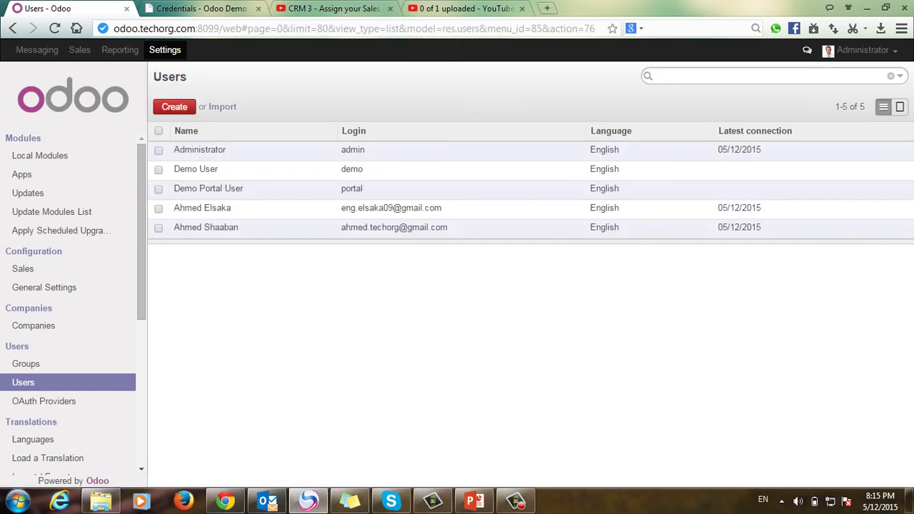
drag(448, 227, 340, 227)
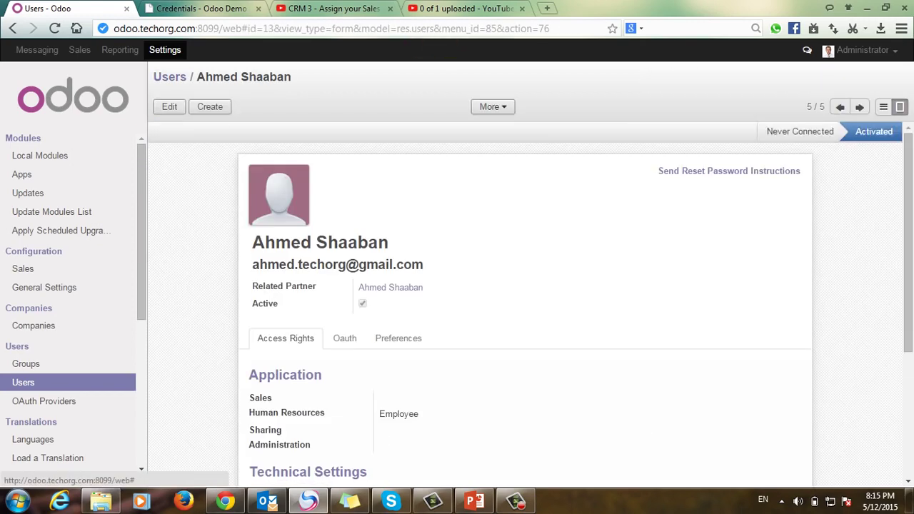
key(alt+Left)
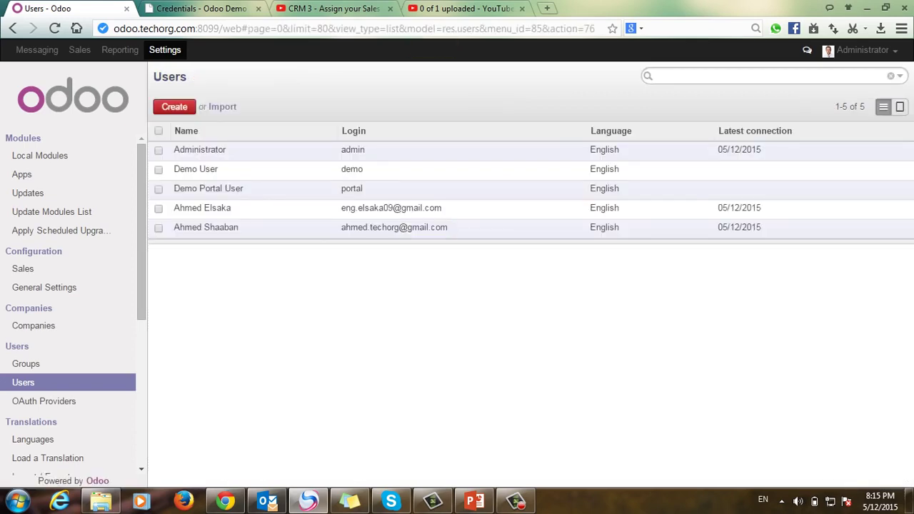
click(863, 50)
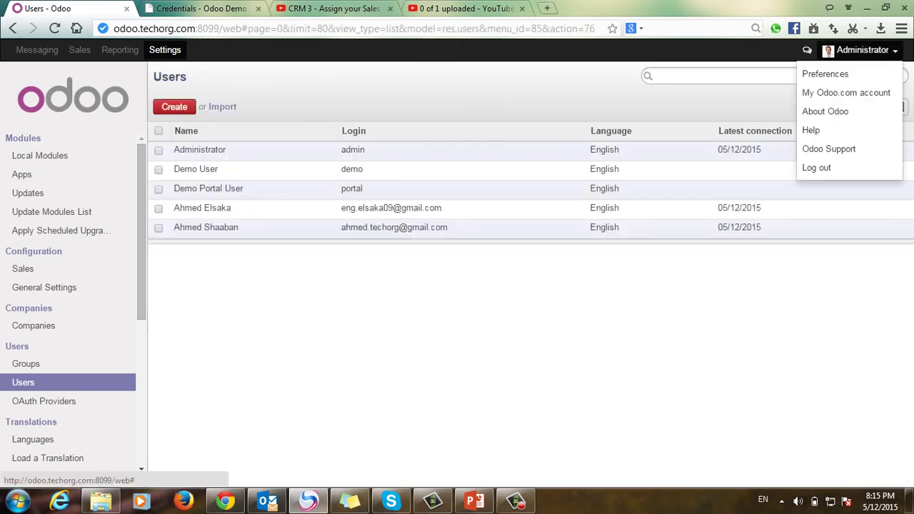
Step: Log out of Odoo and sign out of the current Google account in the Developers Console
click(821, 168)
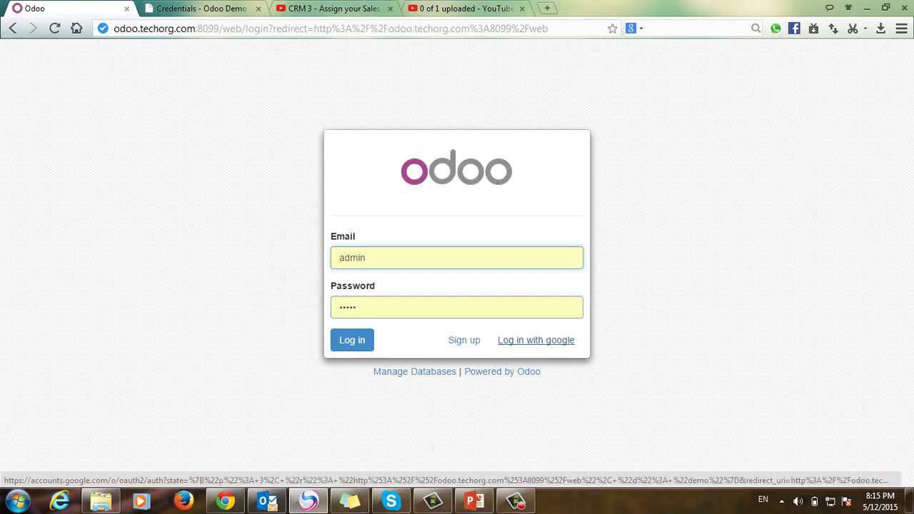
click(536, 340)
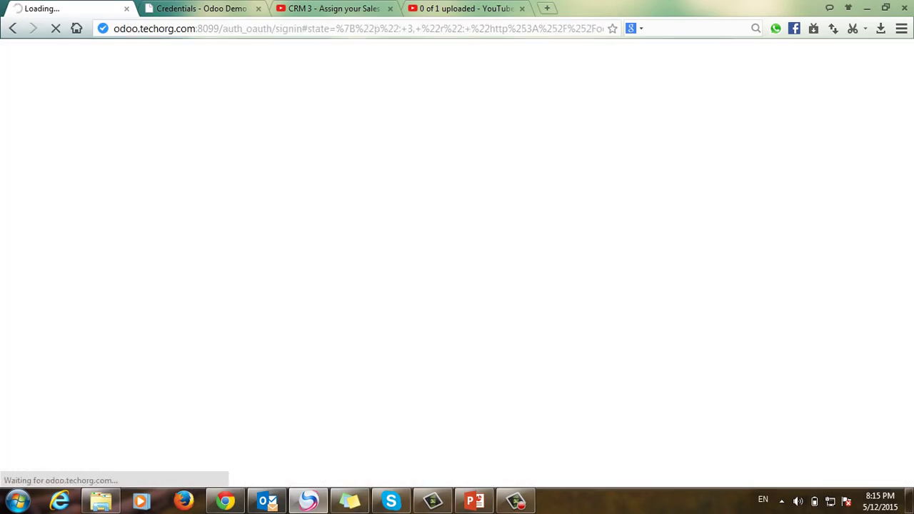
click(215, 8)
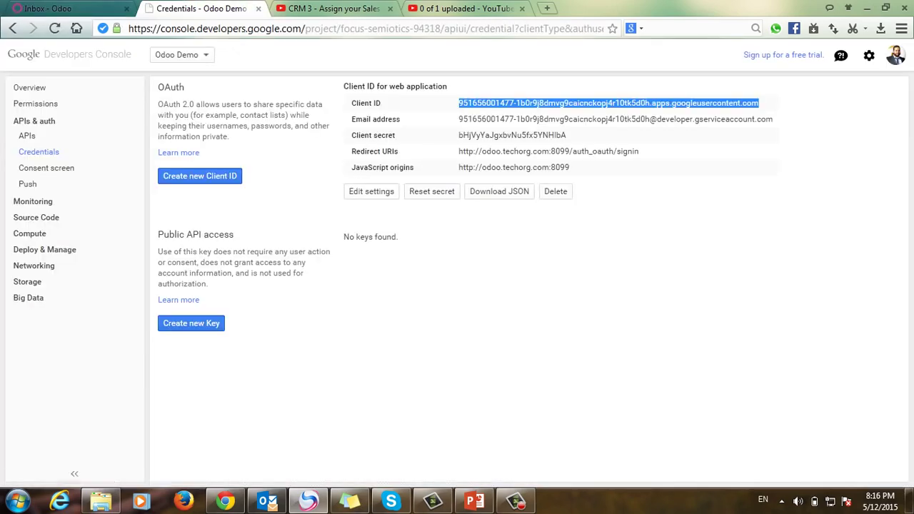
click(896, 55)
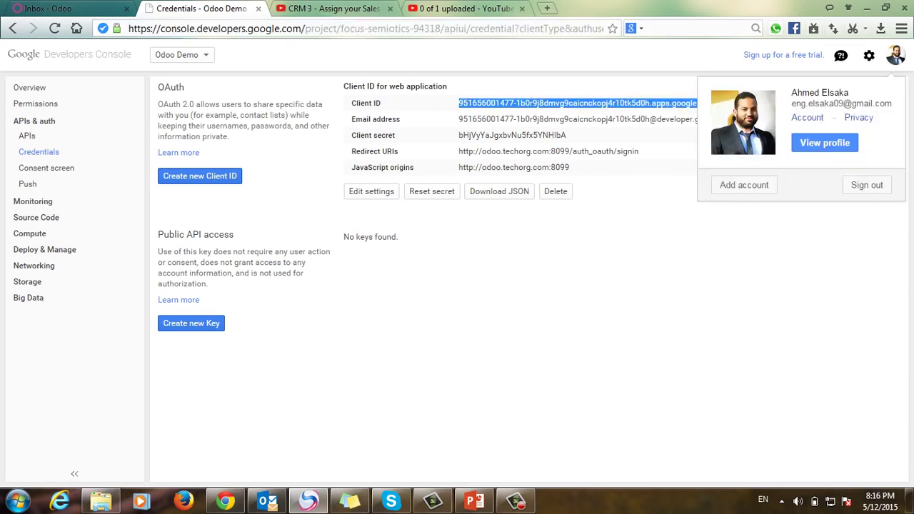
click(867, 185)
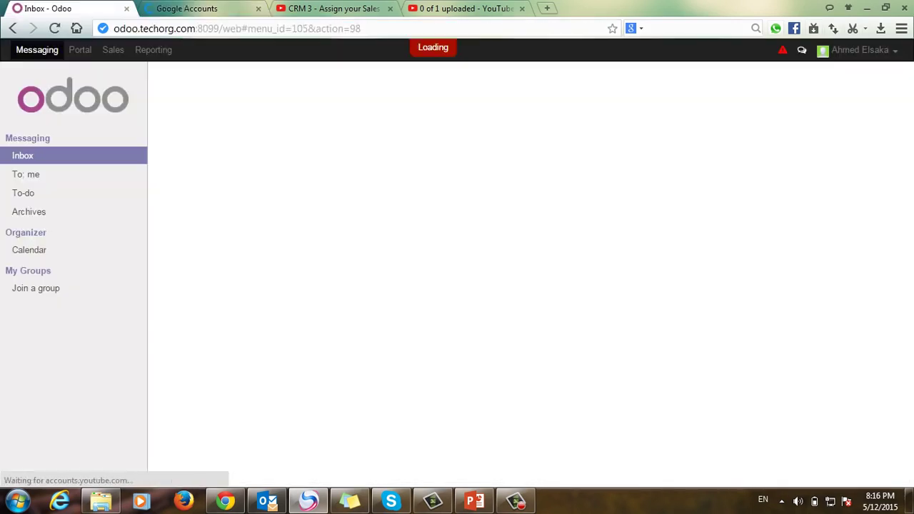
click(48, 8)
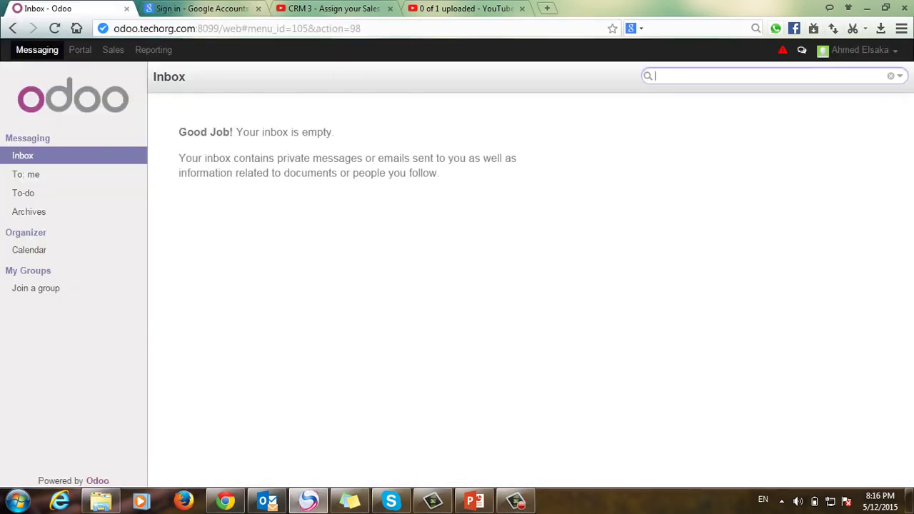
Step: Log the Odoo user out again and restart Google login to reach the account chooser
click(861, 50)
click(821, 168)
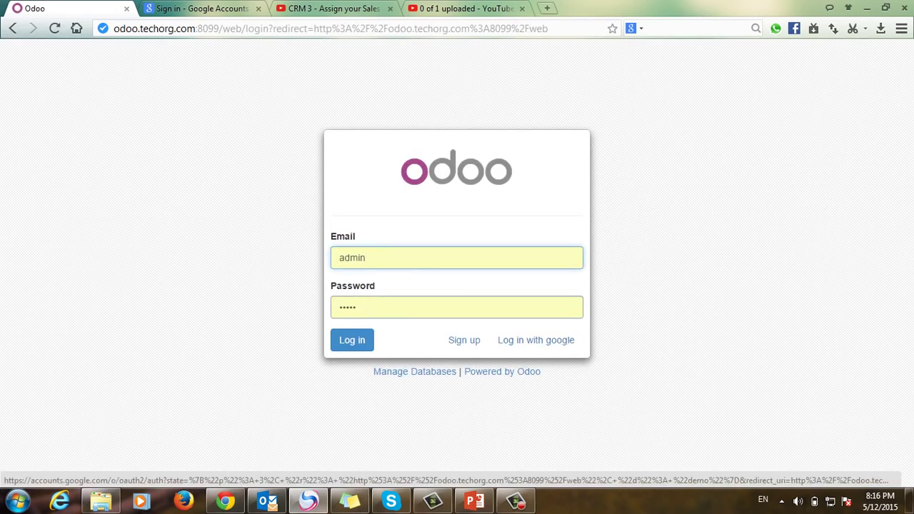
click(536, 340)
key(ctrl+shift+Tab)
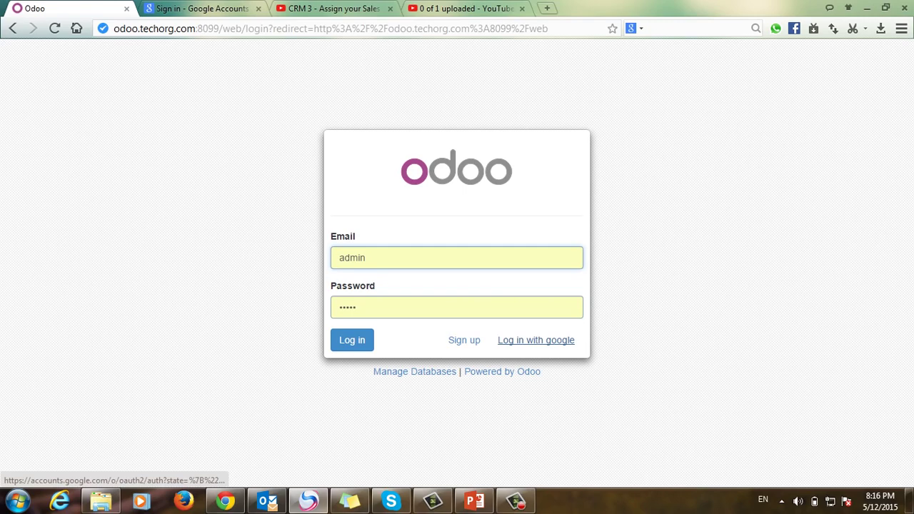
click(535, 340)
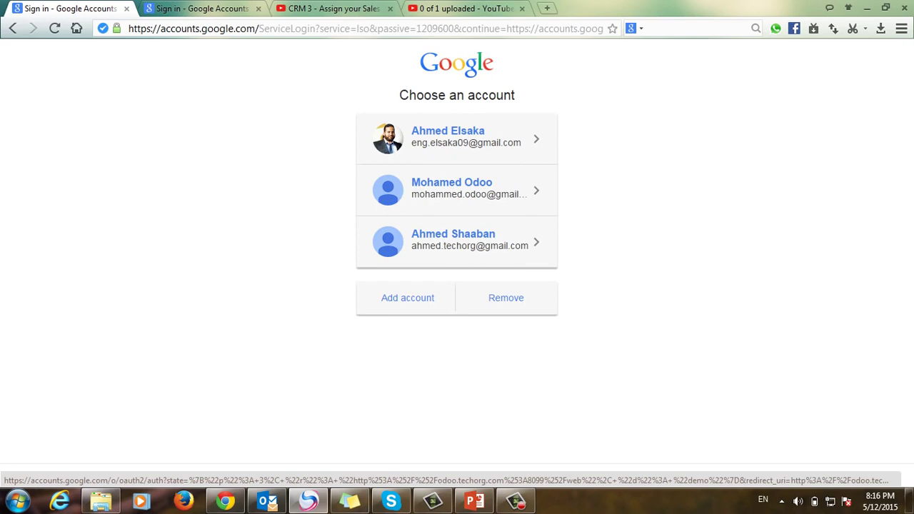
Step: Choose the second saved Google account, enter its password, and grant Odoo email and profile access
click(457, 190)
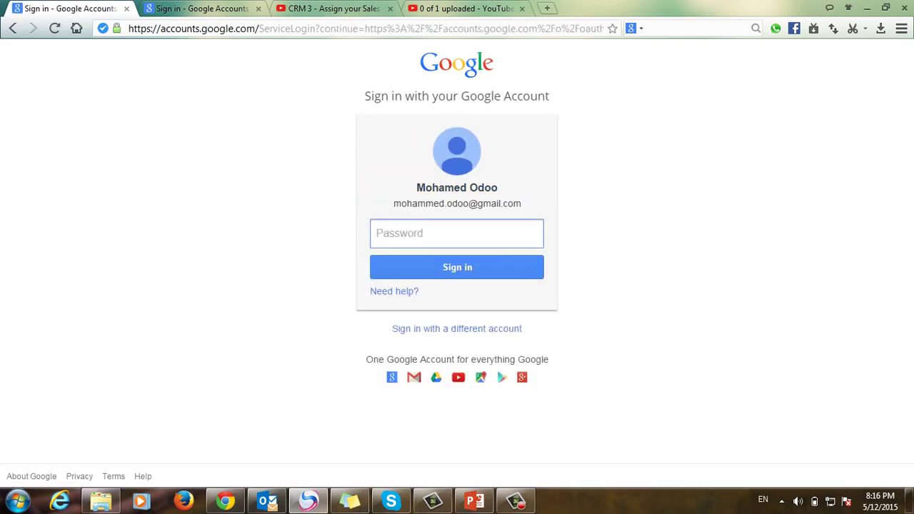
text(••••••••)
key(Return)
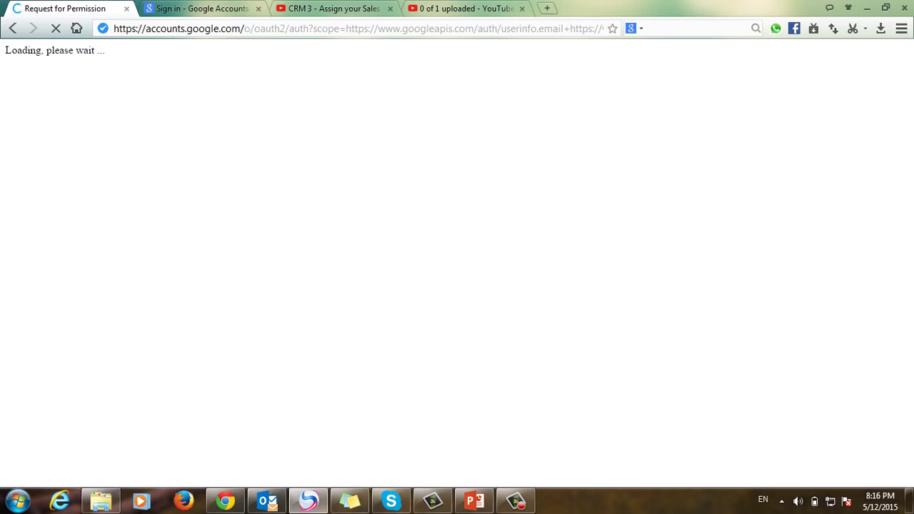
key(ctrl+l)
key(ctrl+l)
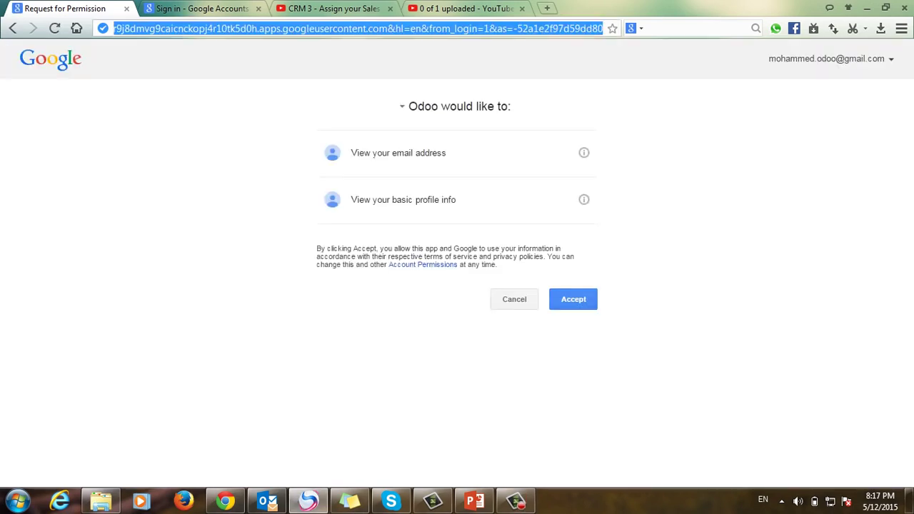
click(573, 300)
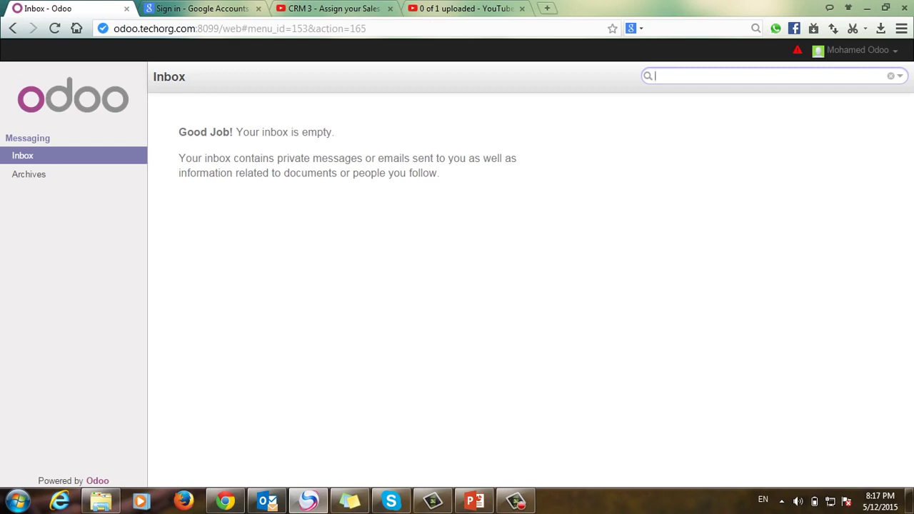
Step: Log the invited user out of Odoo and show PowerPoint slide 4, 'Take Care:-'
click(857, 50)
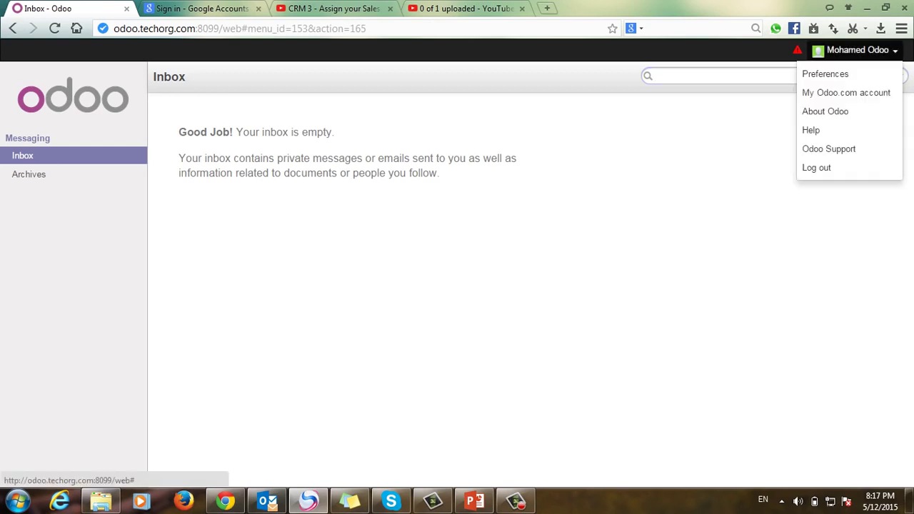
click(817, 167)
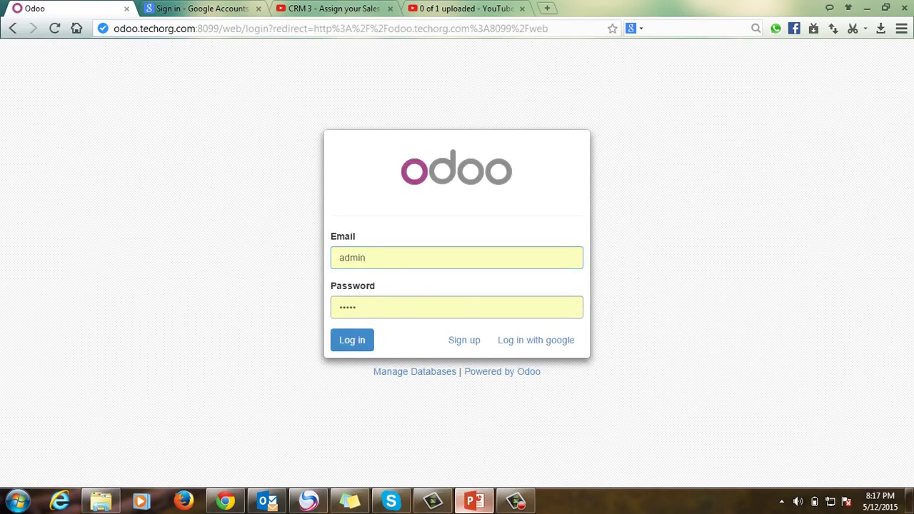
click(474, 501)
key(Page_Down)
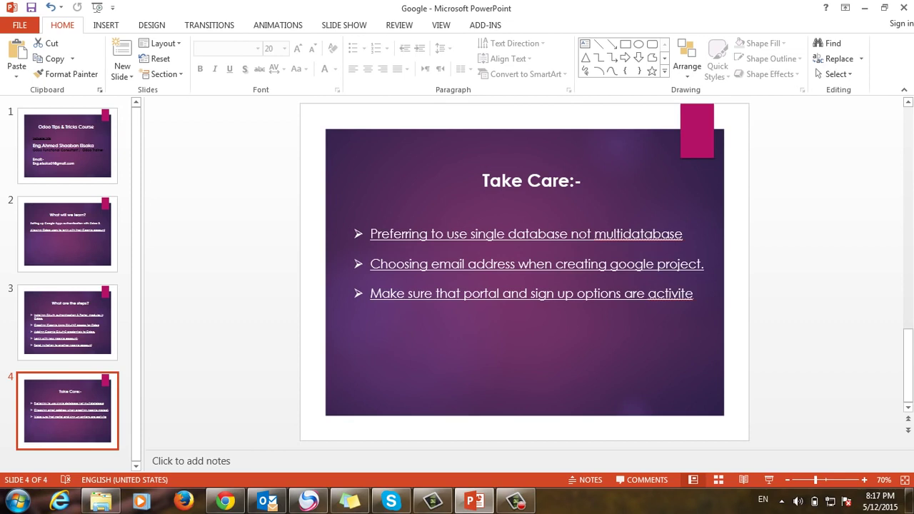
Step: Highlight the word 'not' in the first Take Care tip, then return to the Odoo login page
double_click(581, 234)
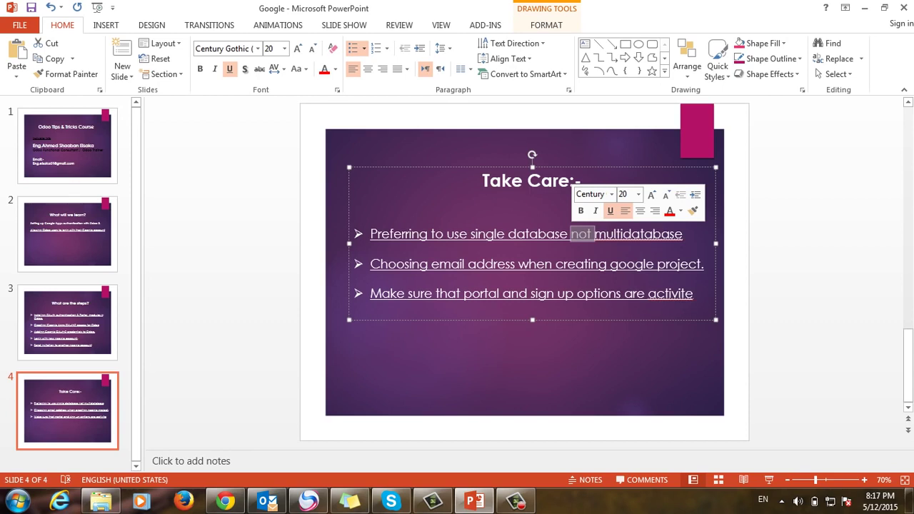
key(Escape)
key(Escape)
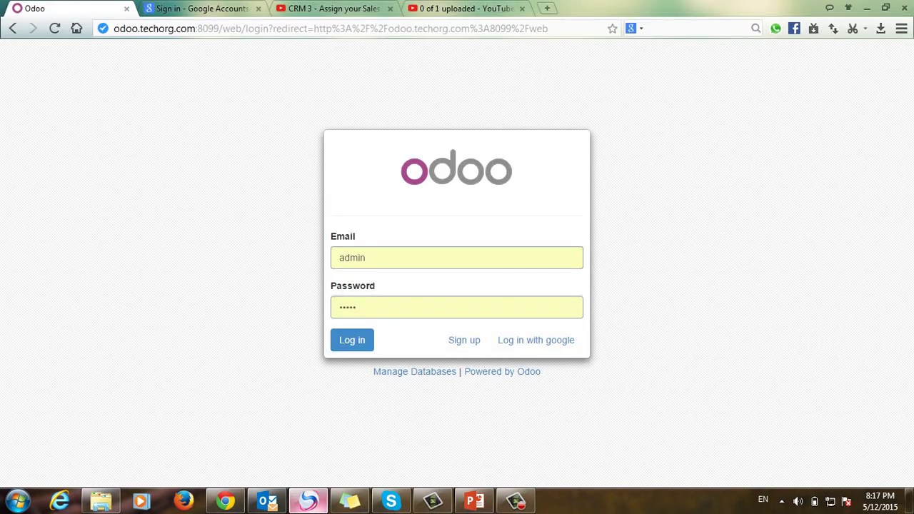
click(309, 501)
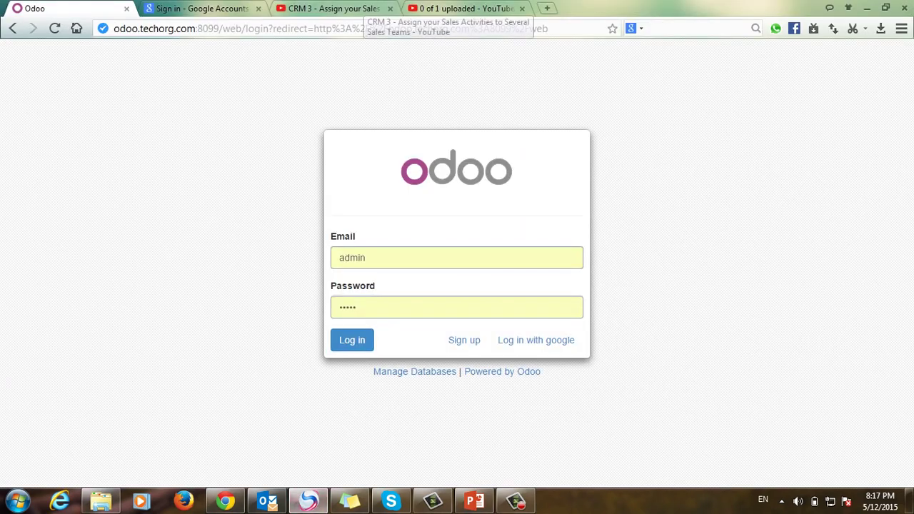
Step: Look over the CRM 3 YouTube video, then show slide 1, 'Odoo Tips & Tricks Course'
click(360, 9)
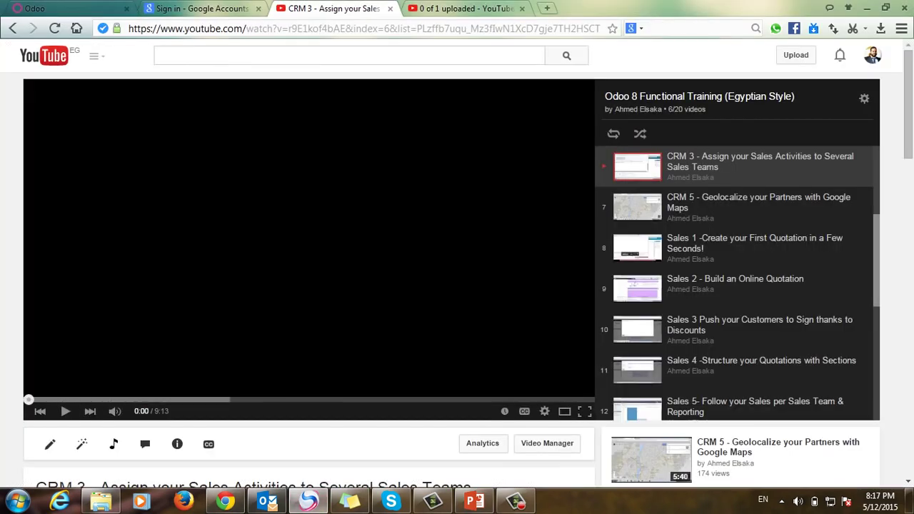
scroll(307, 286, down, 2)
drag(96, 374, 34, 351)
scroll(457, 286, up, 2)
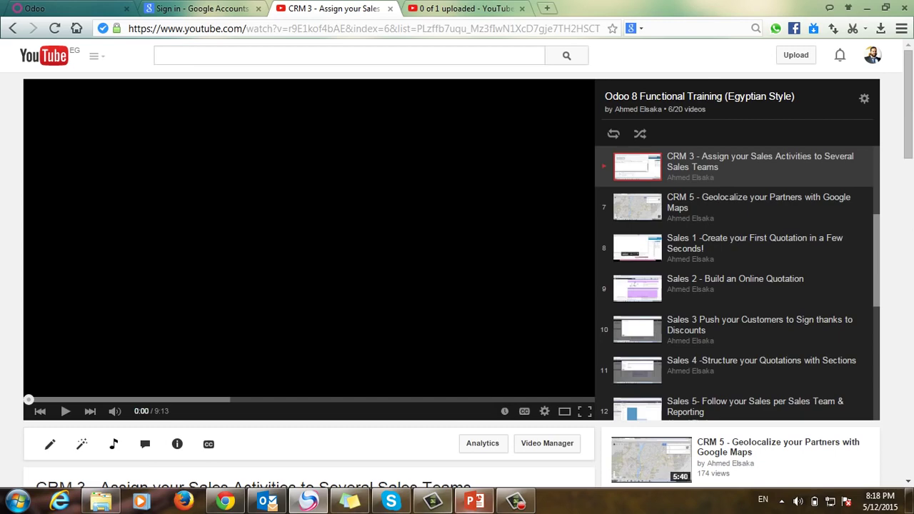
click(474, 502)
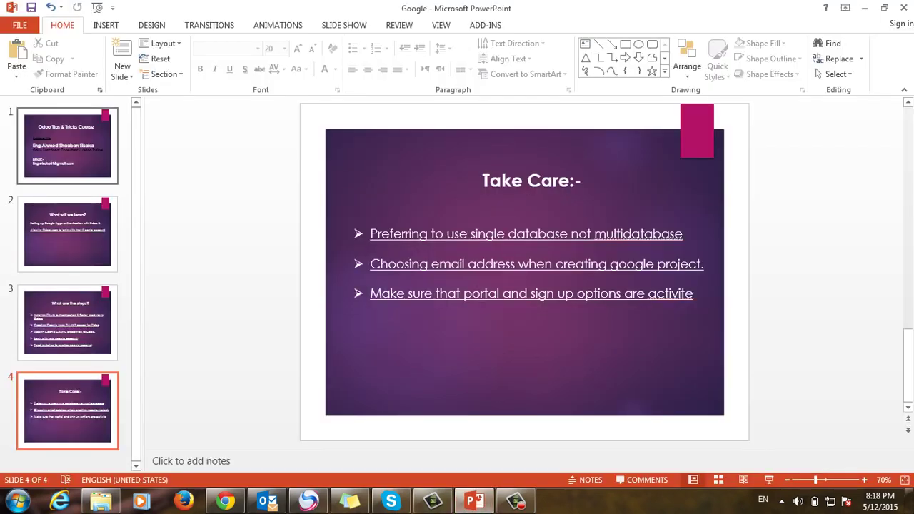
click(67, 146)
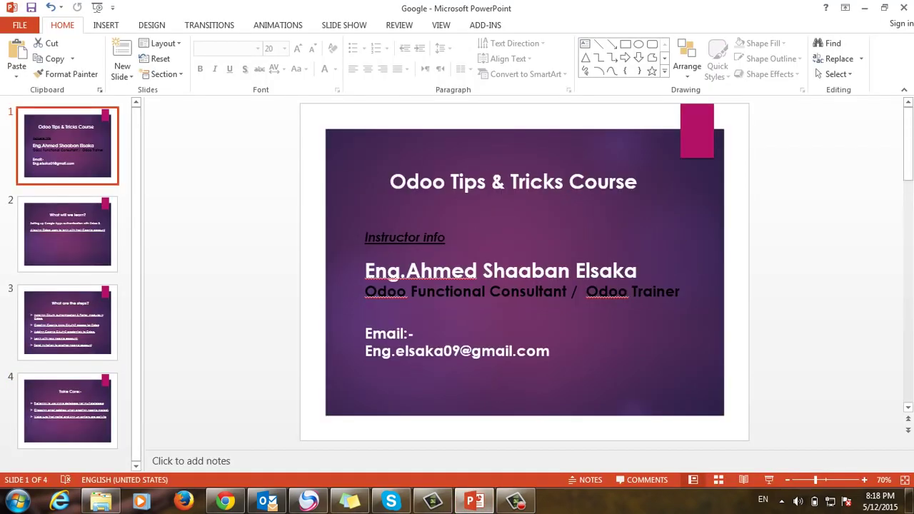